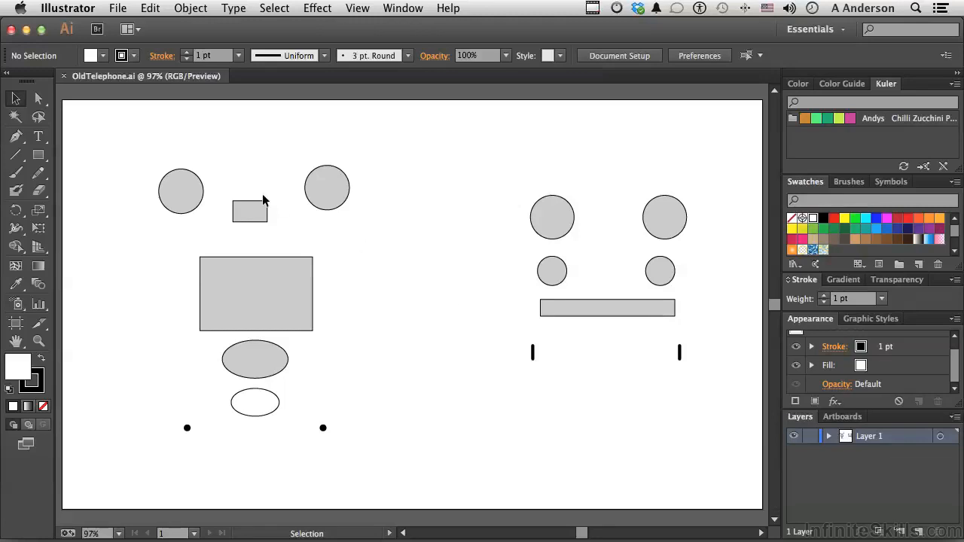
Move the two circles onto the large rectangle's upper corners and the small rectangle onto the middle of its upper edge
left_click(185, 198)
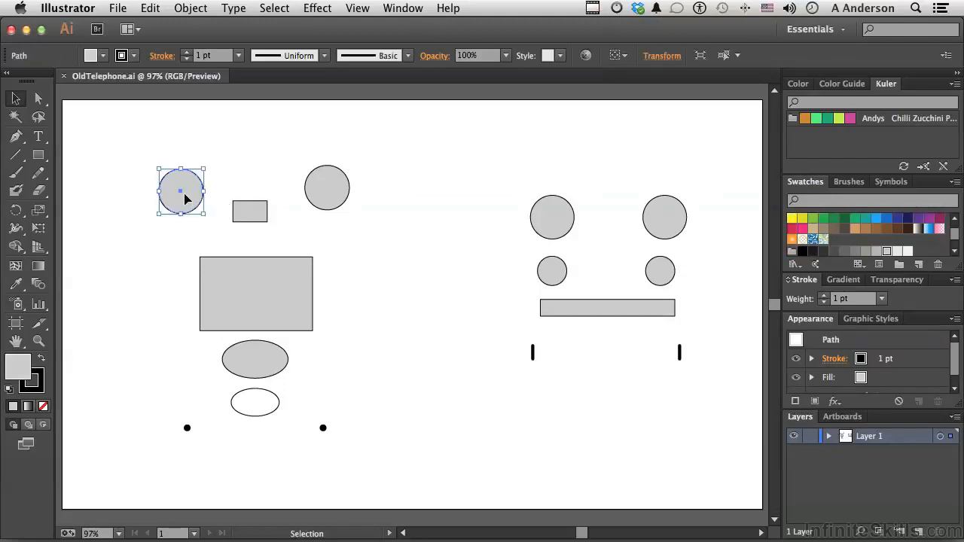
left_click_drag(184, 198, 204, 264)
left_click(208, 268)
left_click_drag(333, 189, 317, 257)
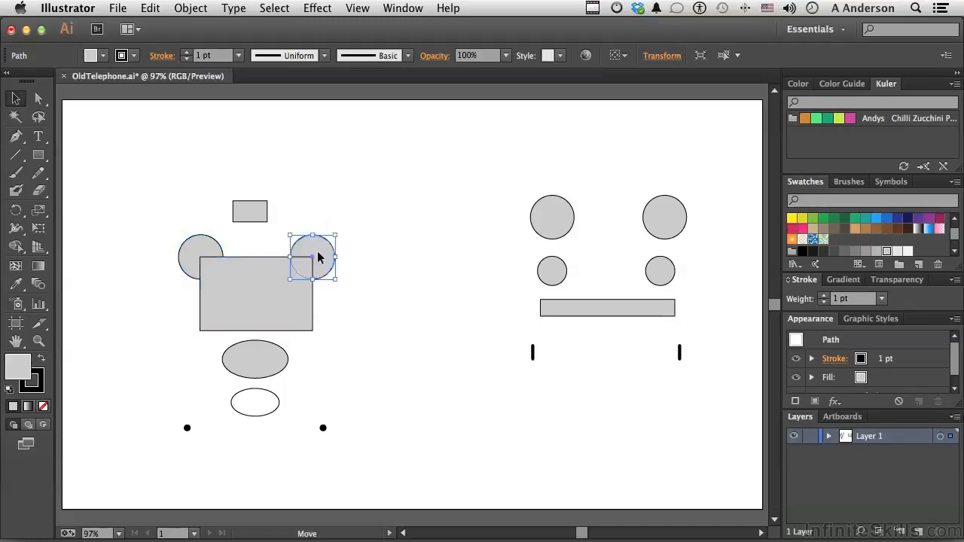
left_click_drag(249, 213, 255, 258)
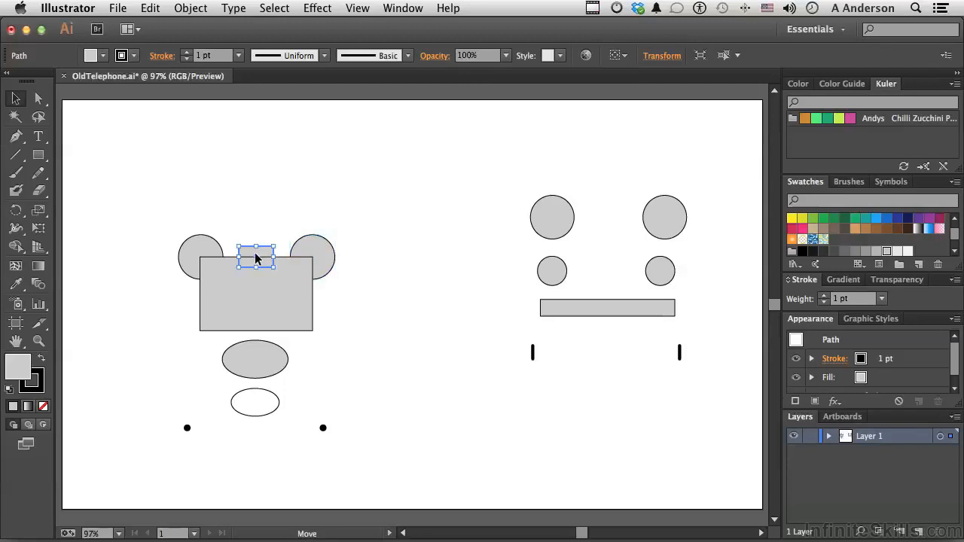
Distribute the two circles and the small rectangle evenly by their horizontal centers
left_click_drag(173, 214, 349, 241)
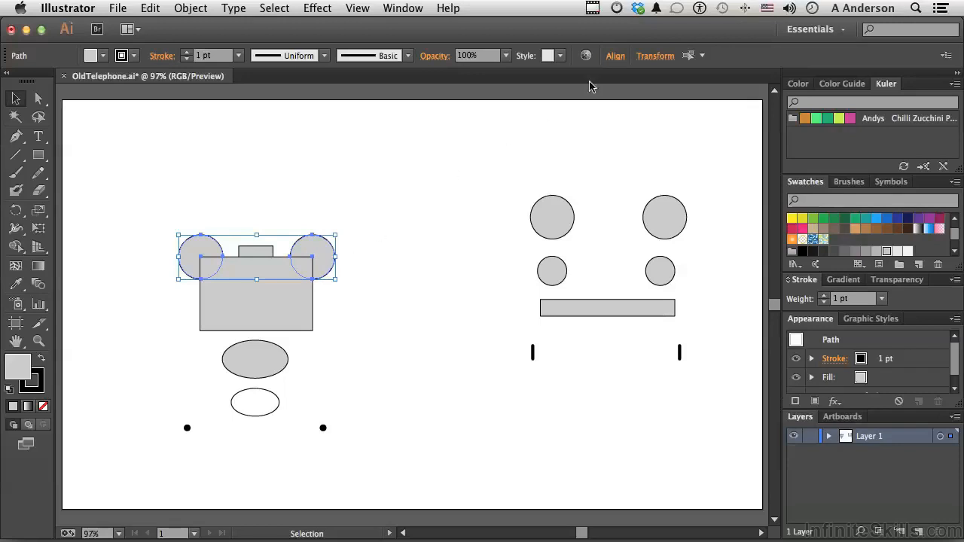
left_click(614, 56)
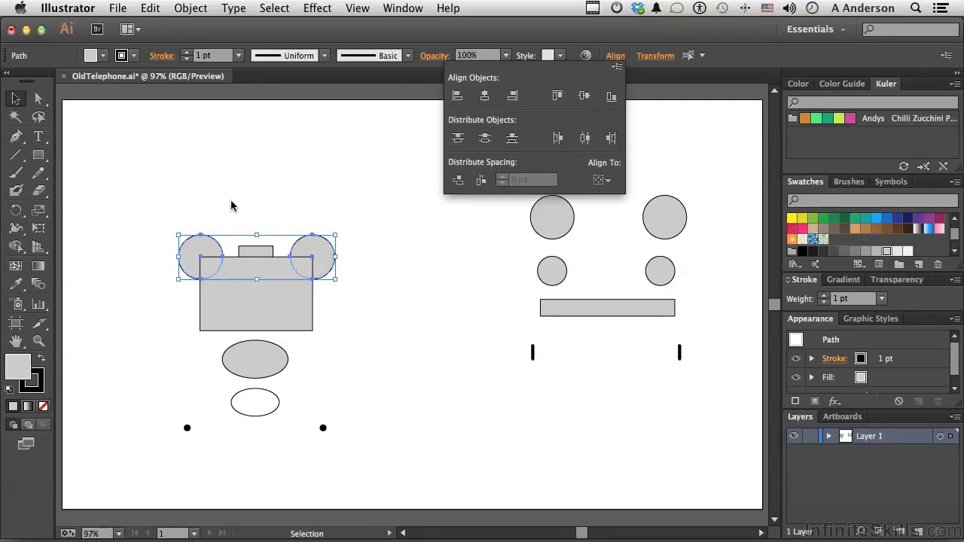
left_click(130, 208)
left_click_drag(140, 196, 367, 246)
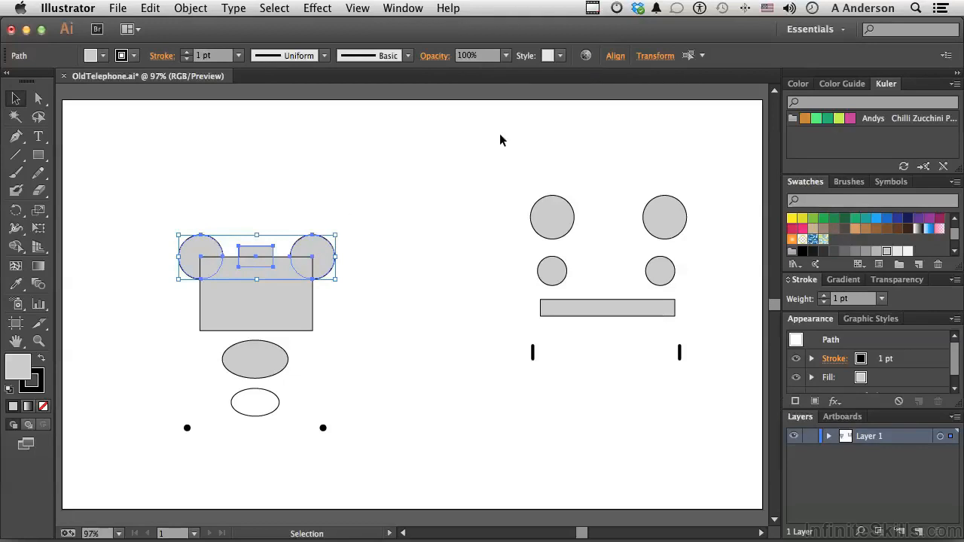
left_click(615, 56)
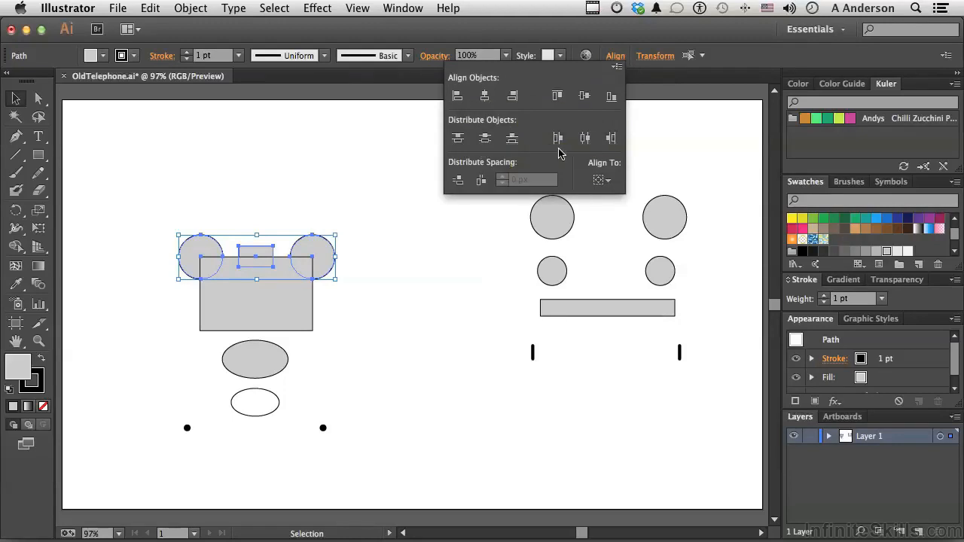
left_click(586, 139)
left_click(460, 328)
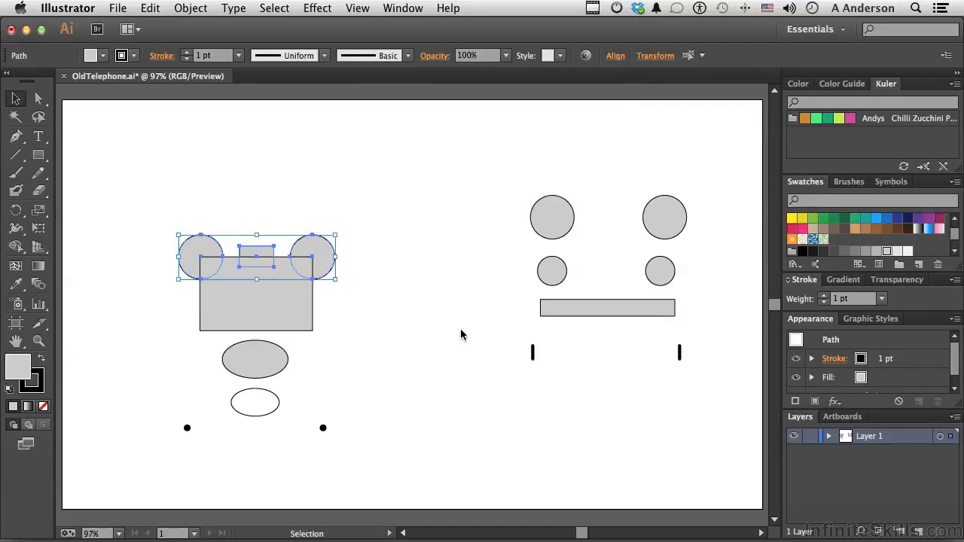
left_click(461, 329)
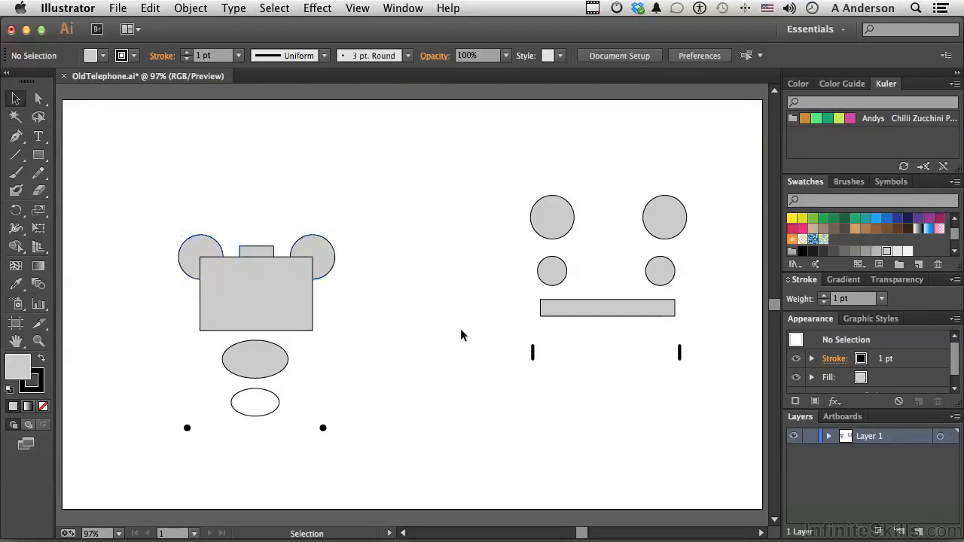
Cut the two circles and small rectangle out of the large rectangle with the Pathfinder's Minus Back operation
left_click(400, 9)
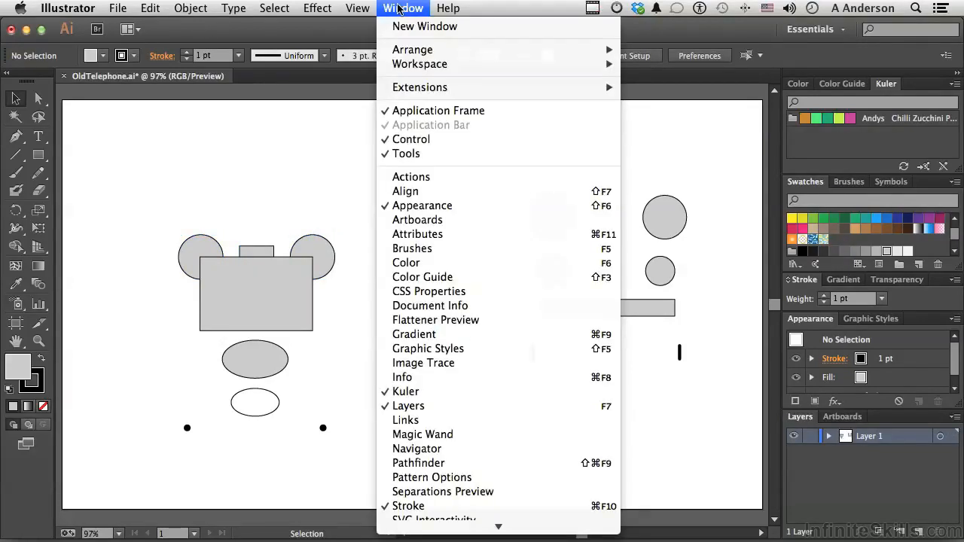
left_click(441, 461)
left_click_drag(154, 331, 462, 409)
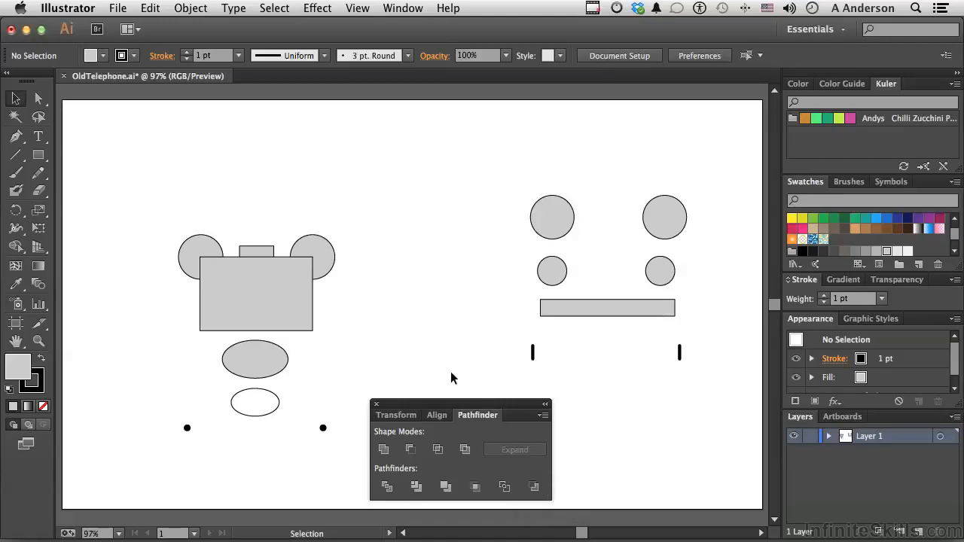
left_click_drag(137, 194, 396, 334)
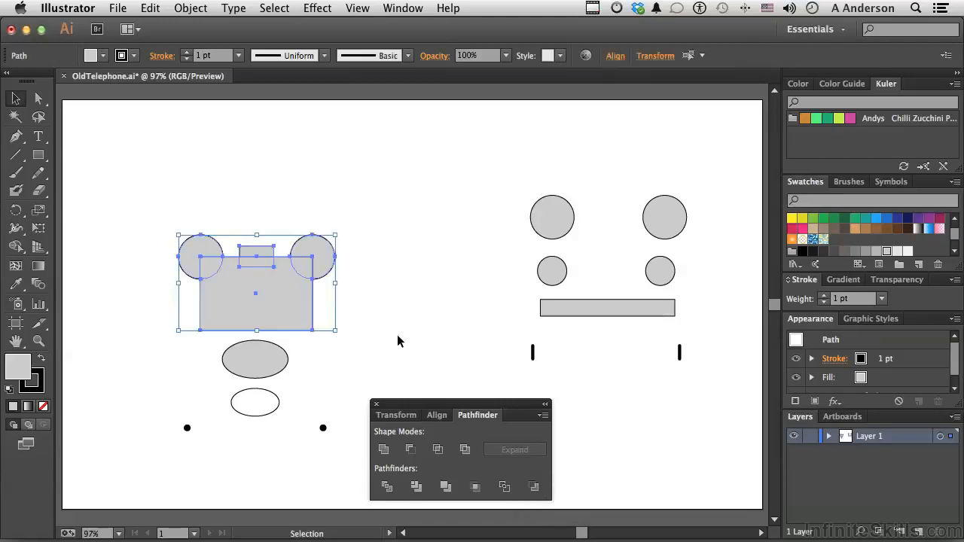
left_click(535, 487)
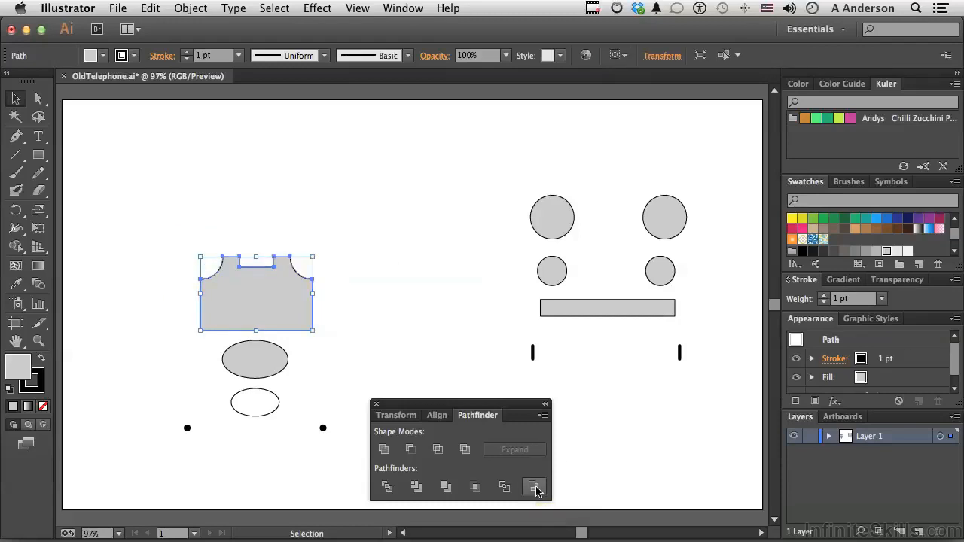
left_click(449, 332)
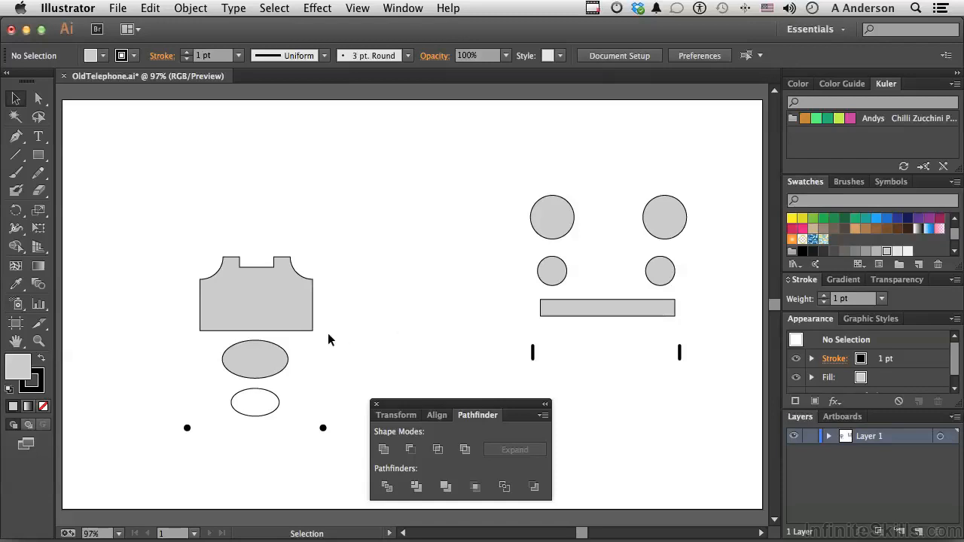
Move the gray ellipse inside the notched body shape and align both on their horizontal centers
left_click(248, 367)
left_click_drag(249, 365, 254, 308)
left_click_drag(162, 215, 359, 346)
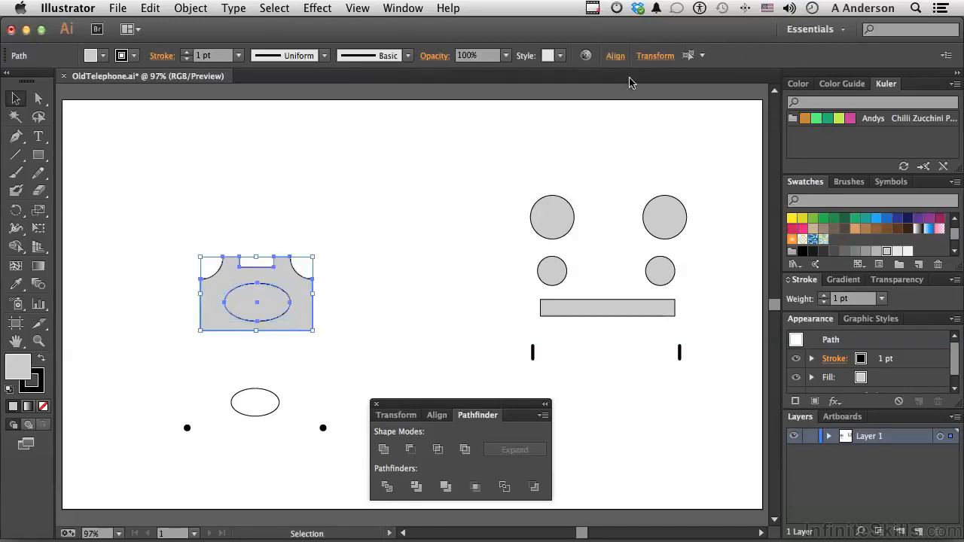
left_click(615, 57)
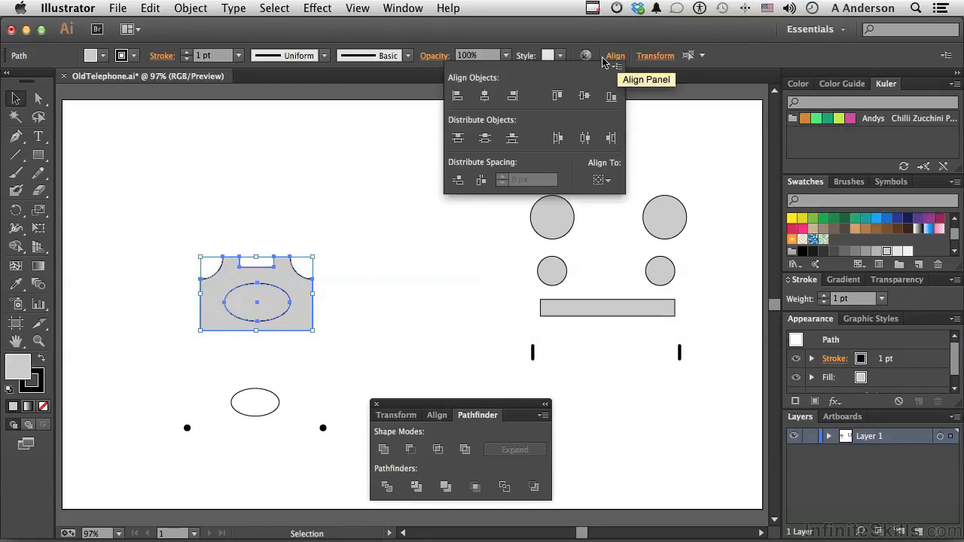
left_click(483, 100)
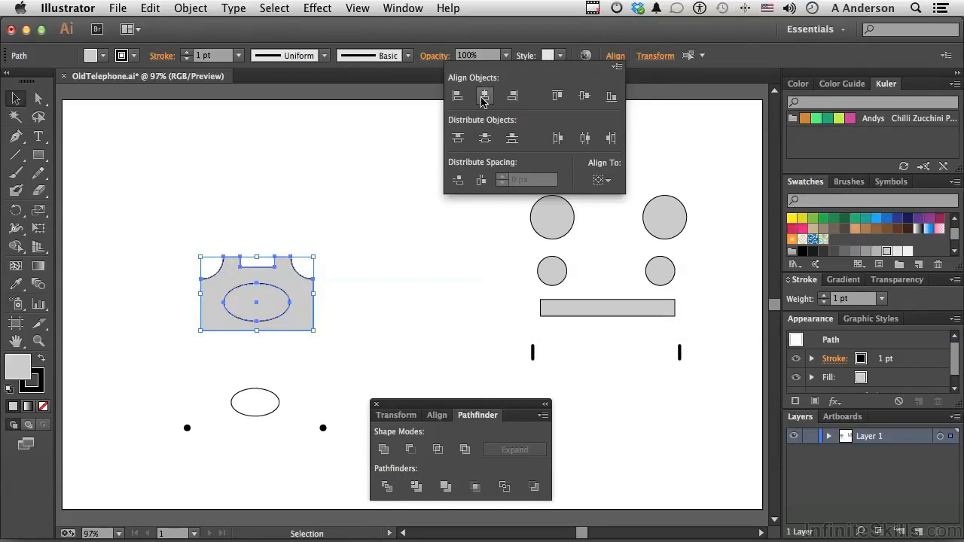
left_click(356, 276)
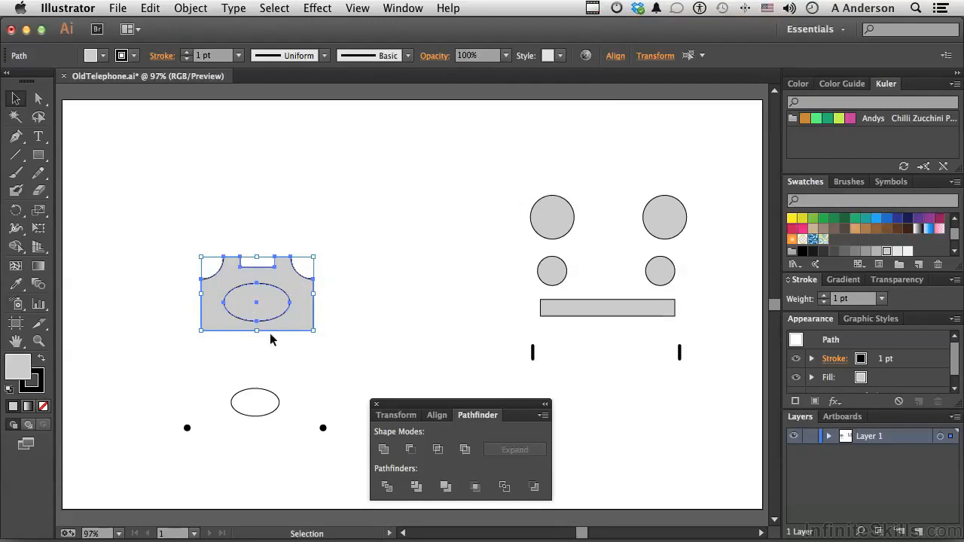
Subtract the ellipse from the telephone body with Minus Front and fill the resulting shape with black
left_click(410, 450)
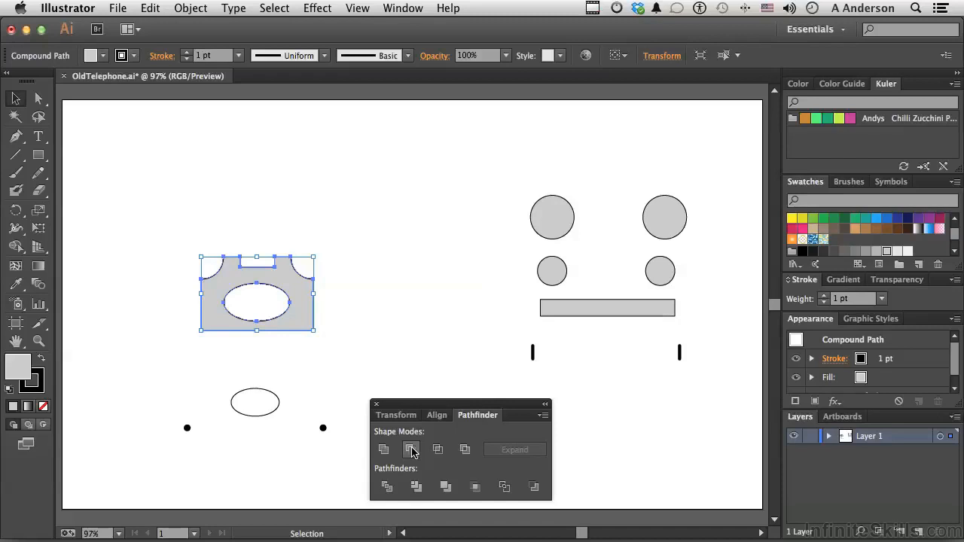
left_click(404, 333)
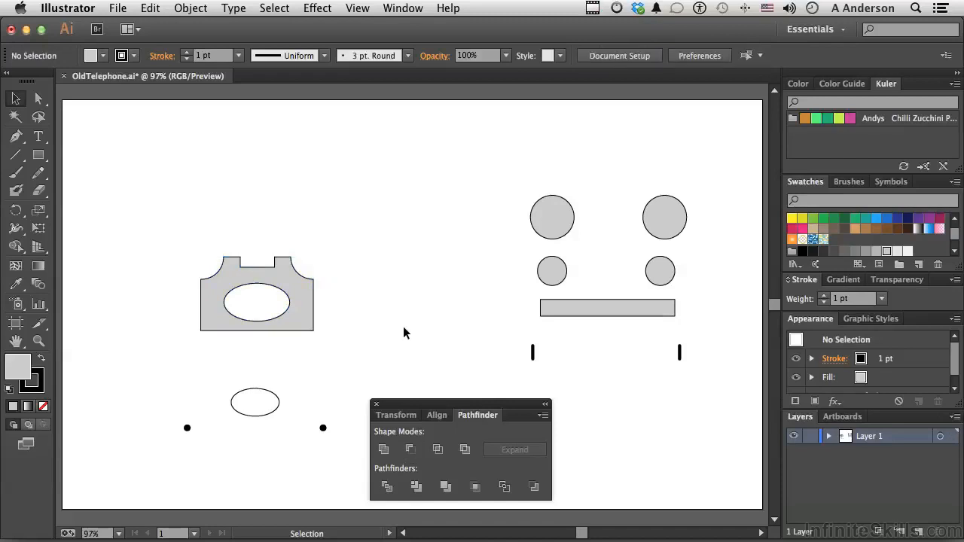
left_click(297, 314)
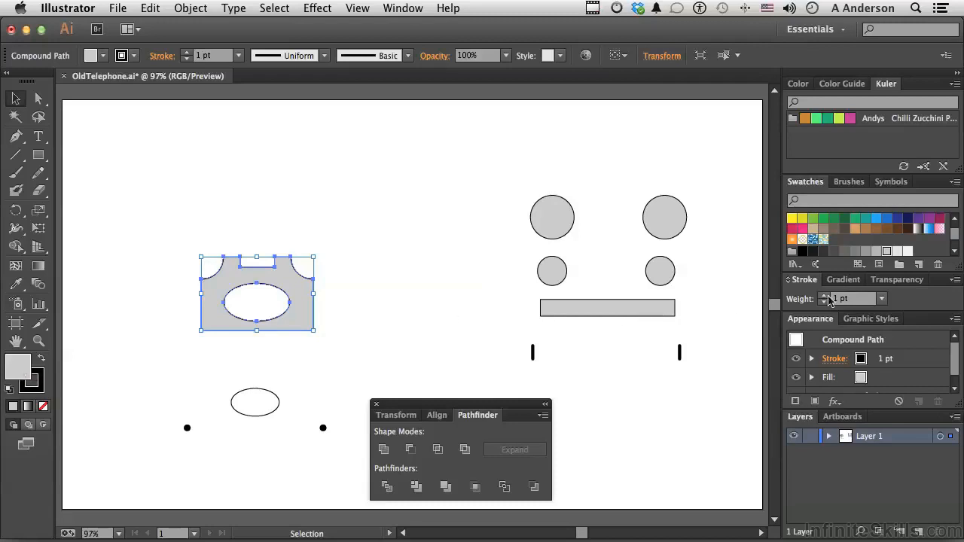
left_click(801, 251)
left_click(422, 215)
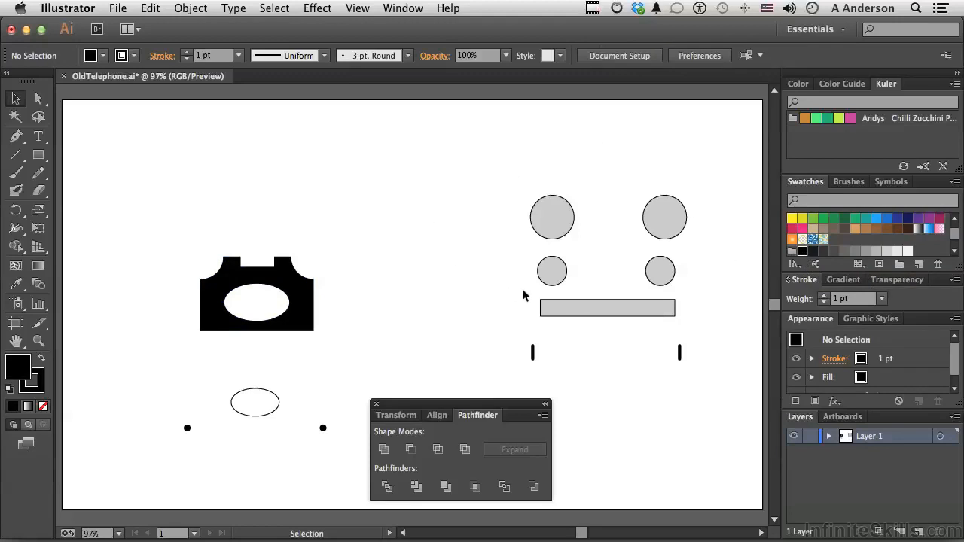
Space the two larger gray circles against the black body's upper corners, and move the pair together to the empty area above it
left_click_drag(552, 220, 446, 184)
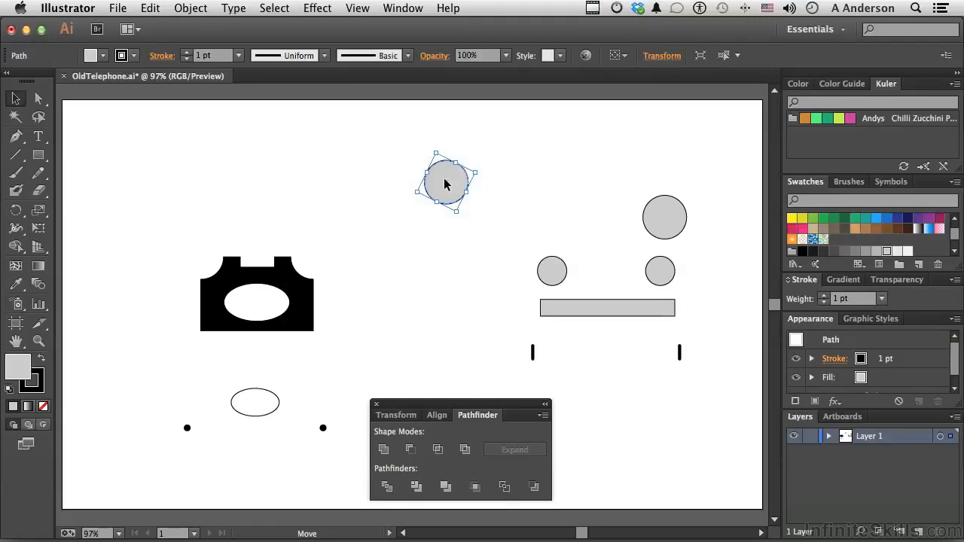
key("super+z")
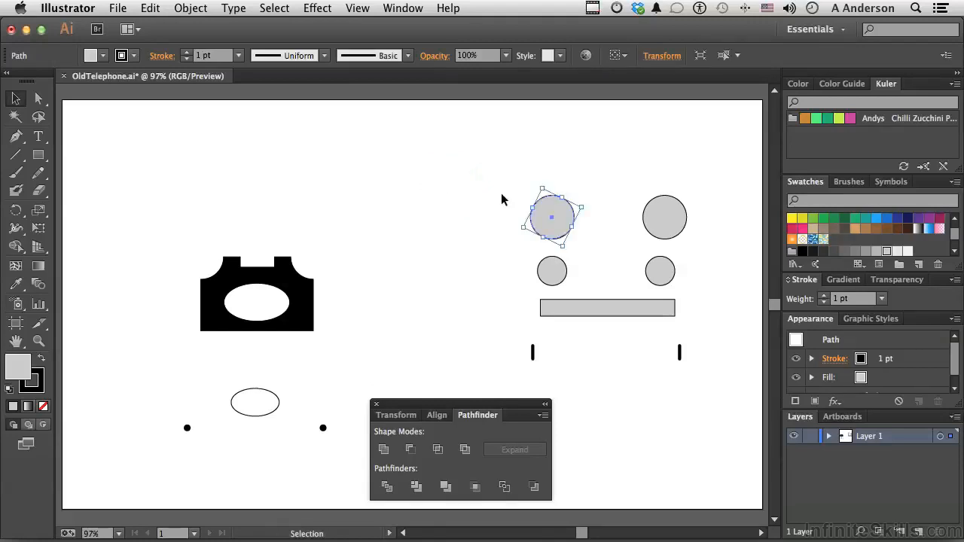
left_click_drag(550, 218, 200, 262)
left_click_drag(655, 217, 304, 258)
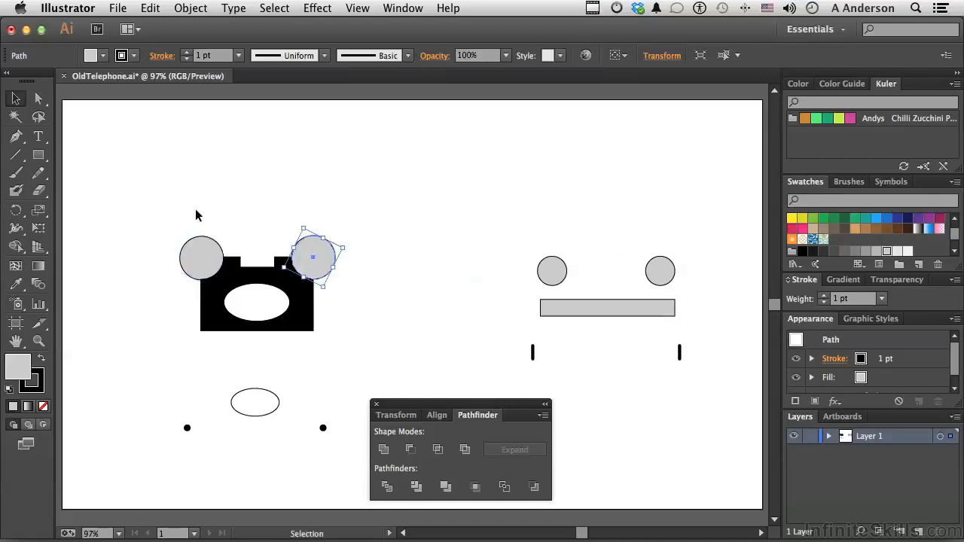
left_click_drag(182, 212, 327, 250)
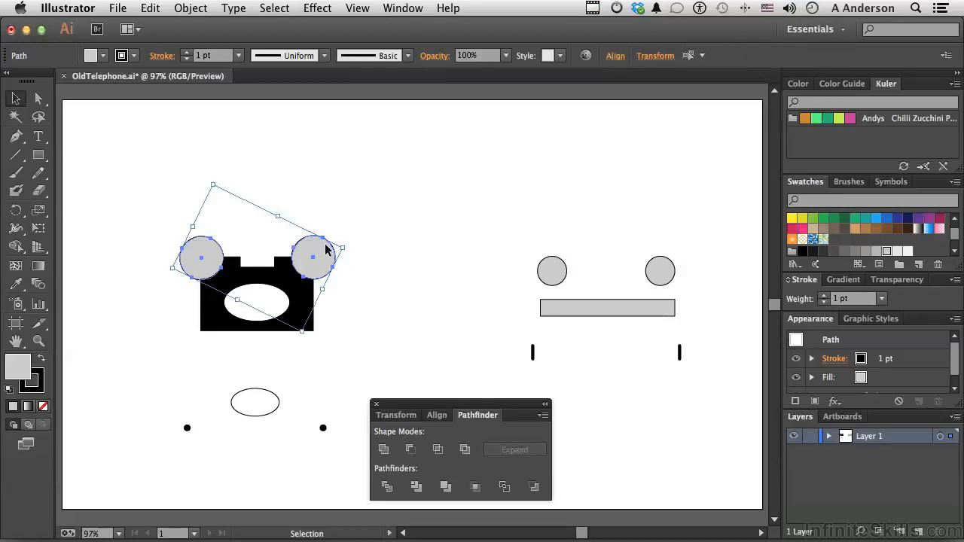
left_click(610, 57)
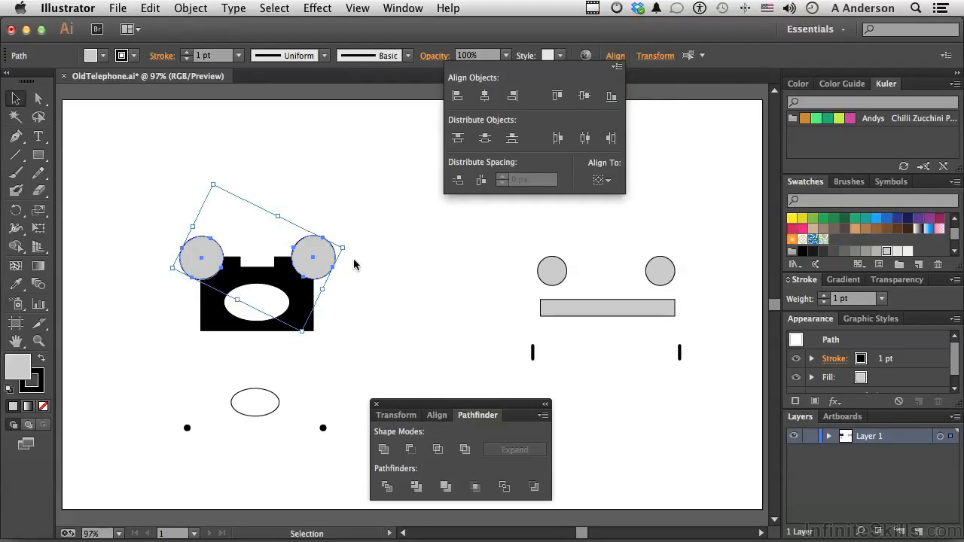
left_click(320, 262)
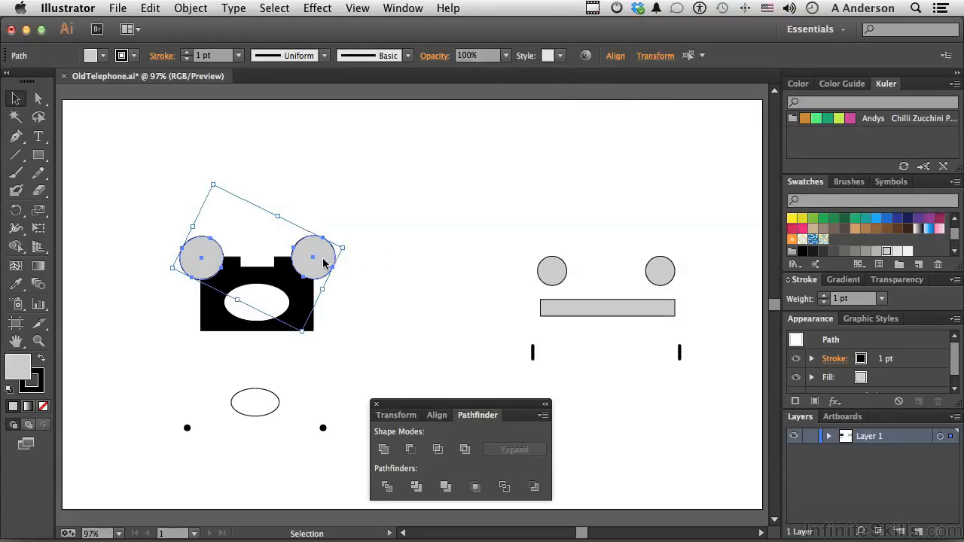
left_click_drag(327, 260, 476, 188)
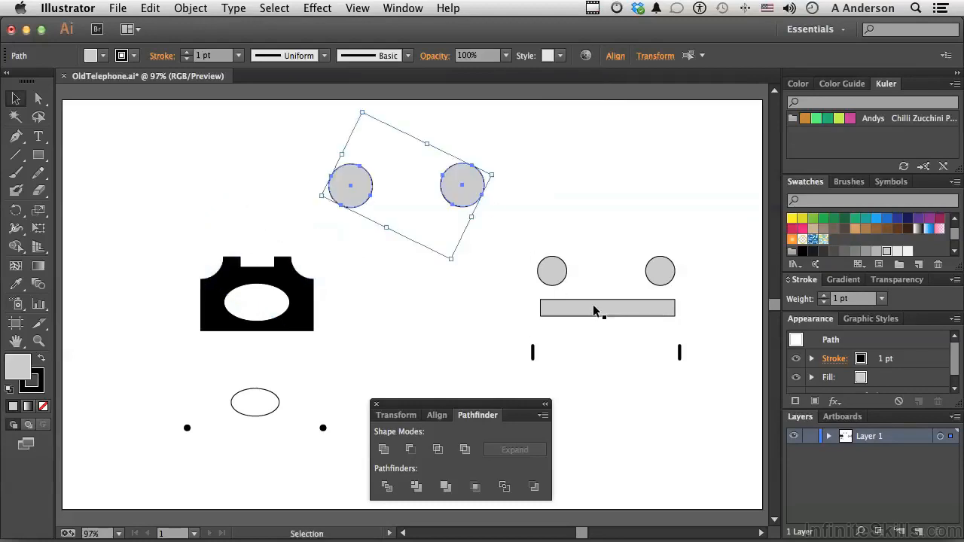
Lay the long bar across the two circles, aligned on their vertical centers, and unite all three into one handset shape
left_click_drag(598, 308, 399, 191)
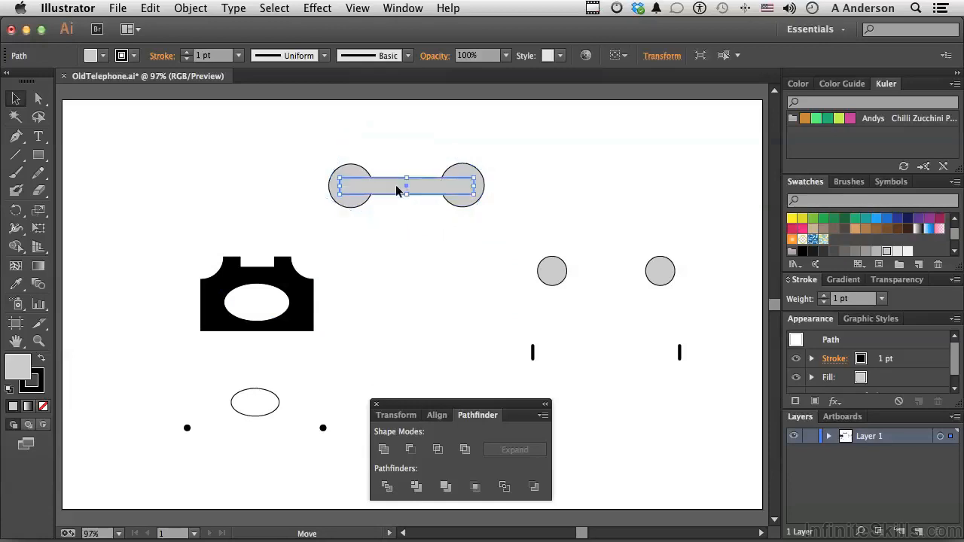
left_click_drag(299, 153, 564, 213)
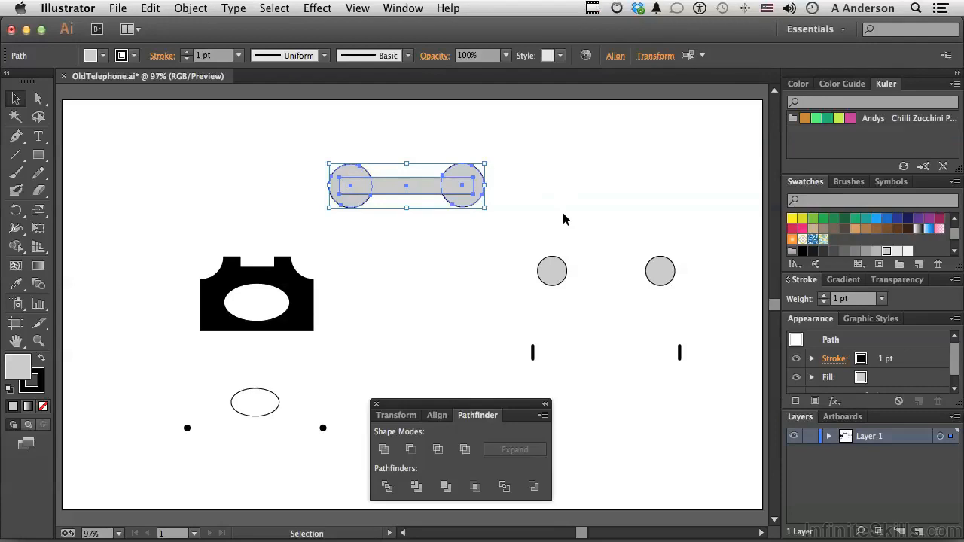
left_click(614, 56)
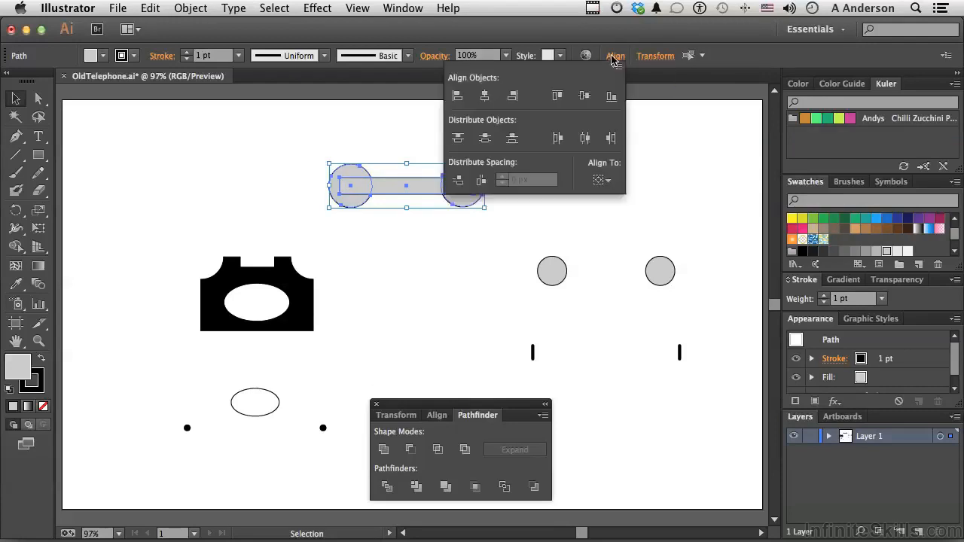
left_click(583, 99)
left_click(663, 172)
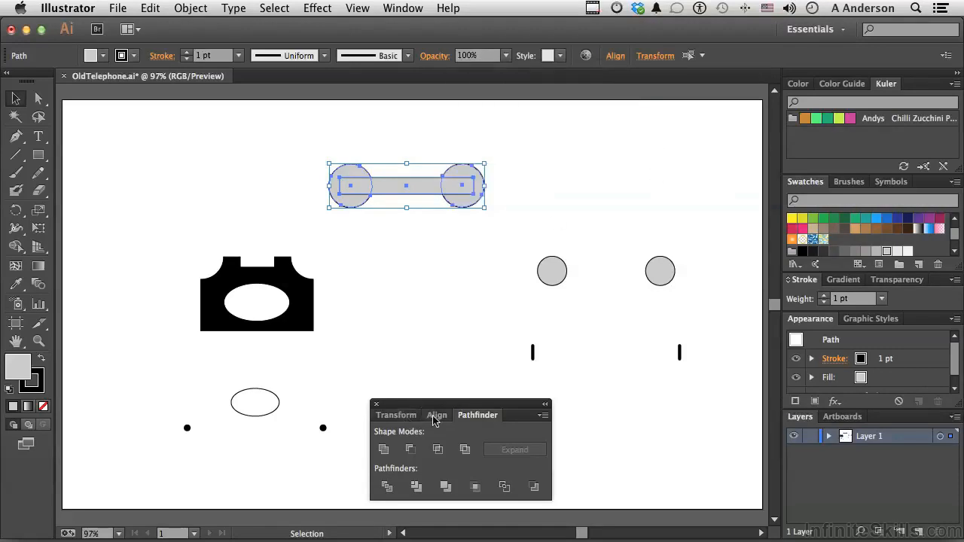
left_click(384, 450)
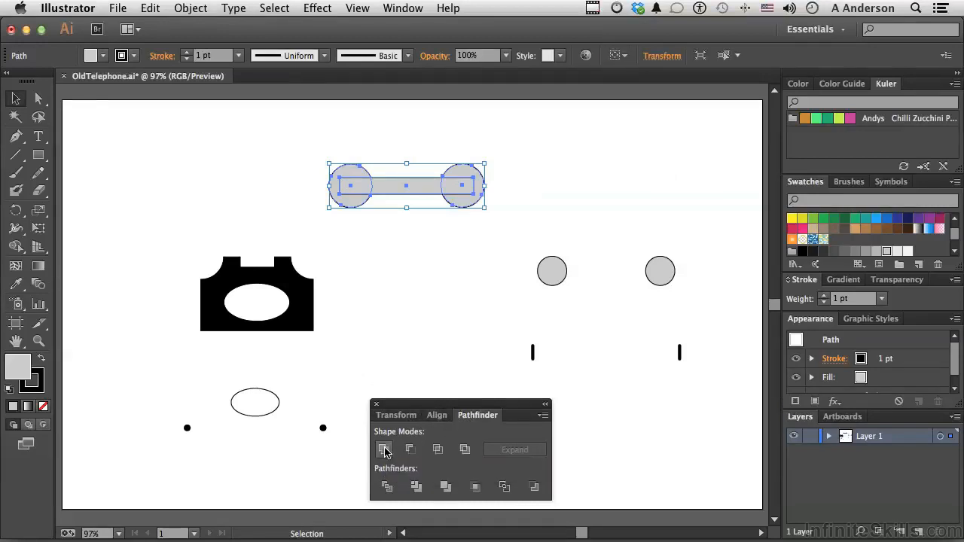
left_click(399, 311)
Center the two smaller gray circles inside the round ends of the handset, one in each end
left_click_drag(554, 274, 398, 240)
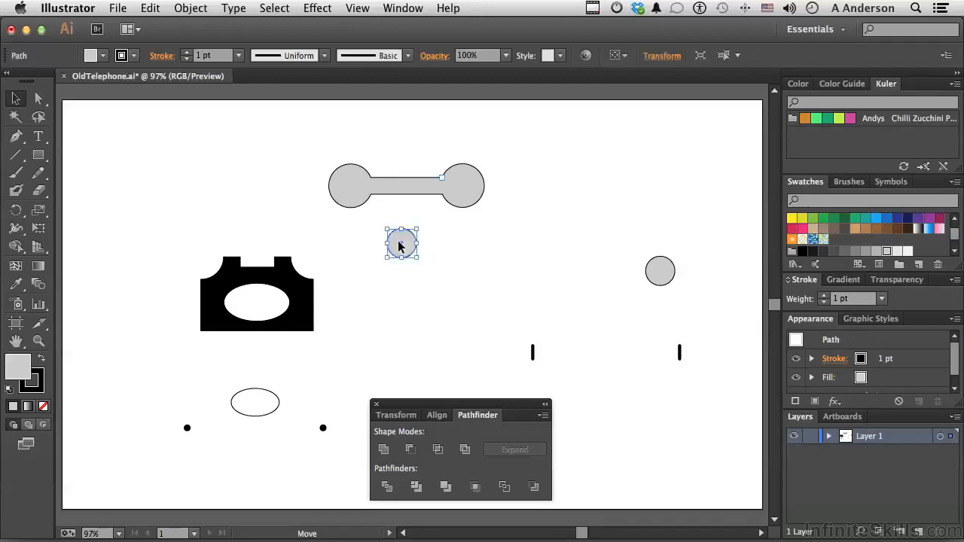
key("a")
key("v")
left_click_drag(400, 246, 348, 186)
left_click(390, 253)
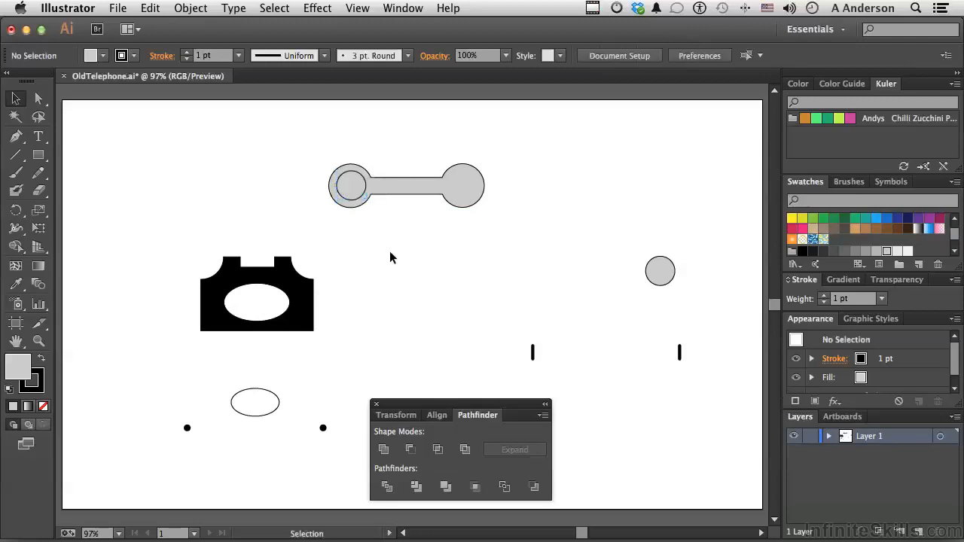
left_click_drag(655, 277, 457, 192)
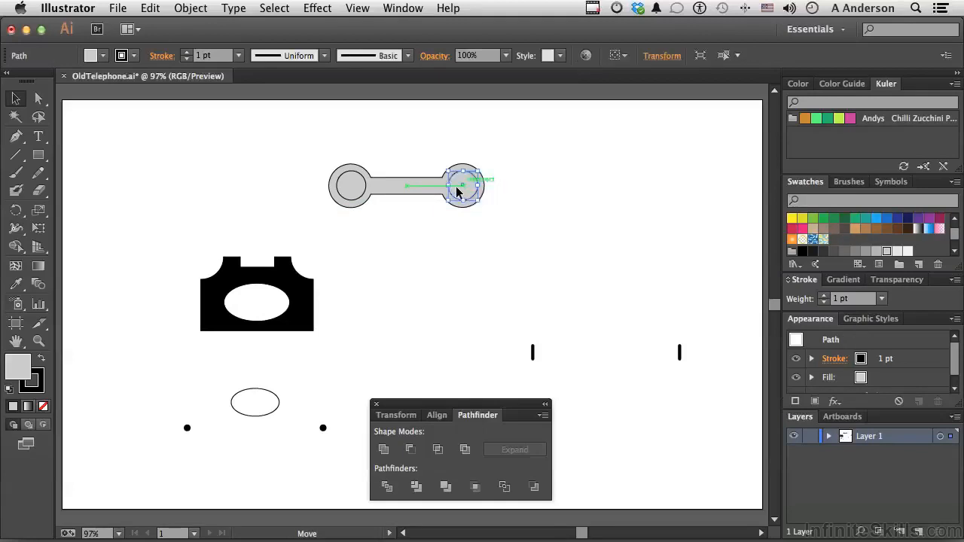
left_click(458, 258)
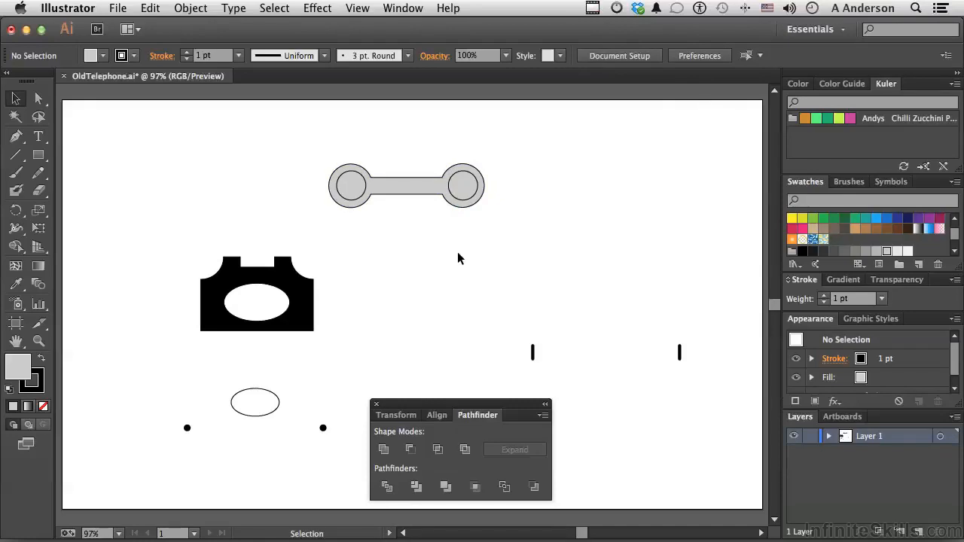
Subtract both small circles from the handset with Minus Front and fill the resulting shape with black
left_click_drag(314, 138, 398, 225)
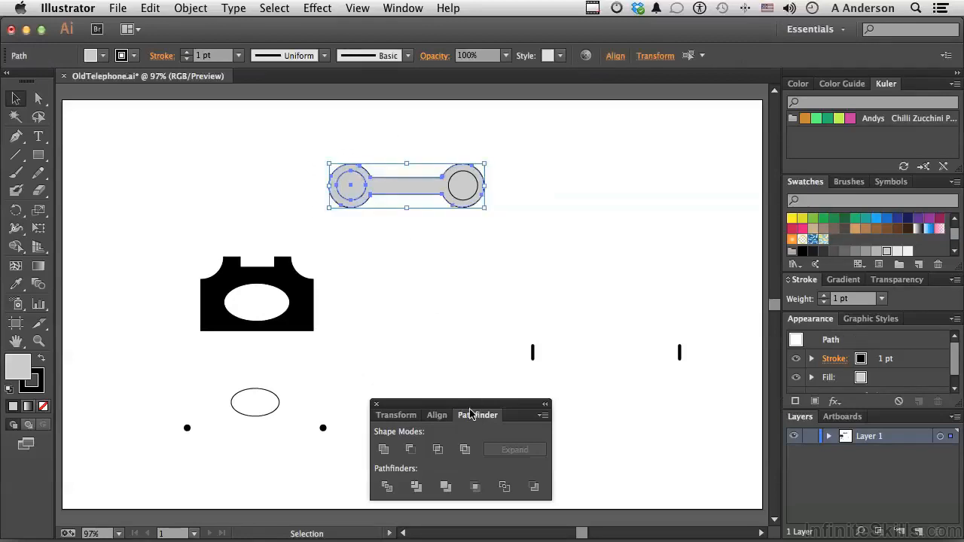
left_click(411, 450)
left_click(463, 192)
left_click_drag(421, 159, 490, 233)
left_click(410, 450)
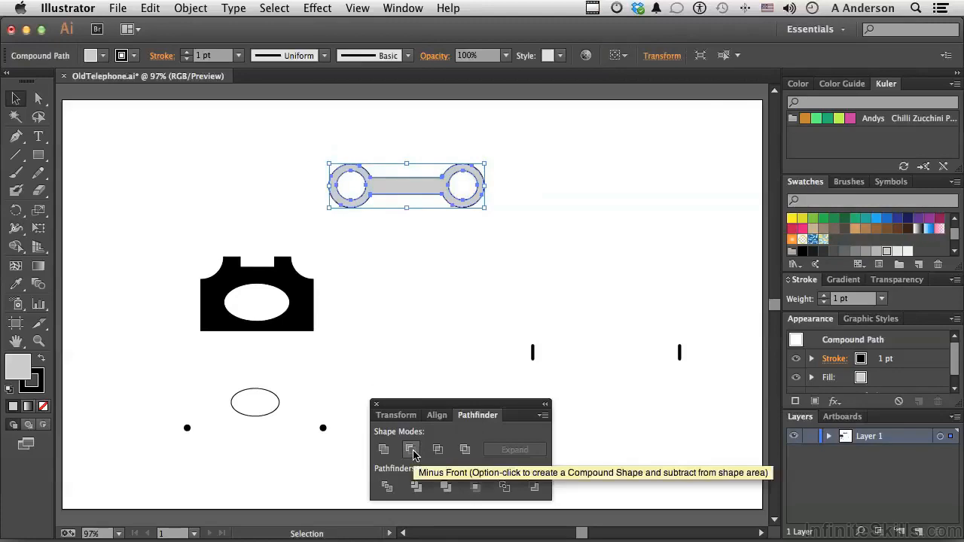
left_click(433, 320)
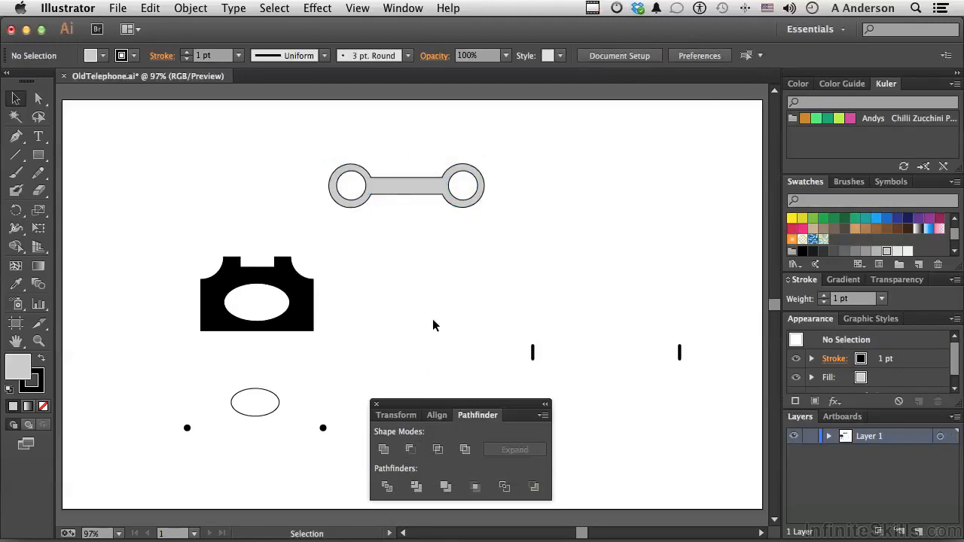
left_click(414, 189)
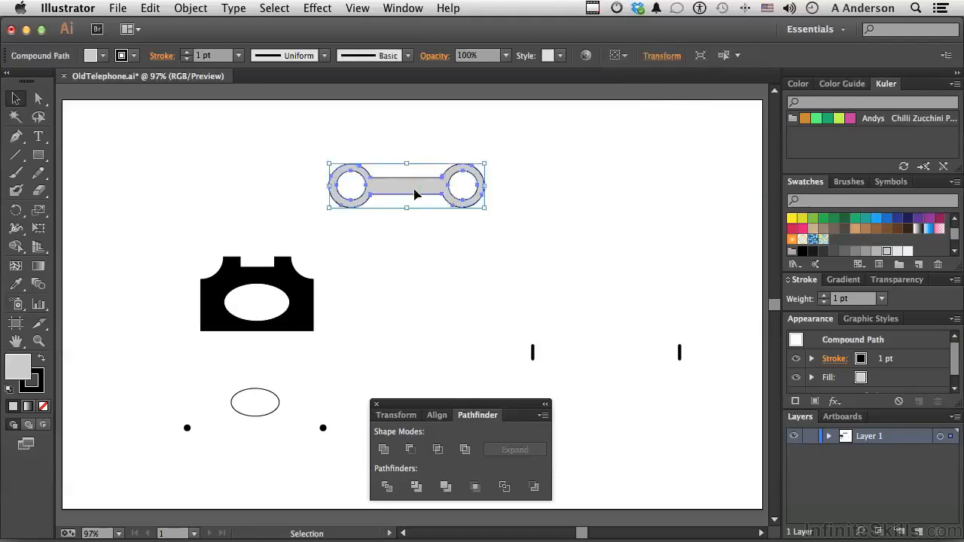
left_click(803, 252)
left_click(472, 261)
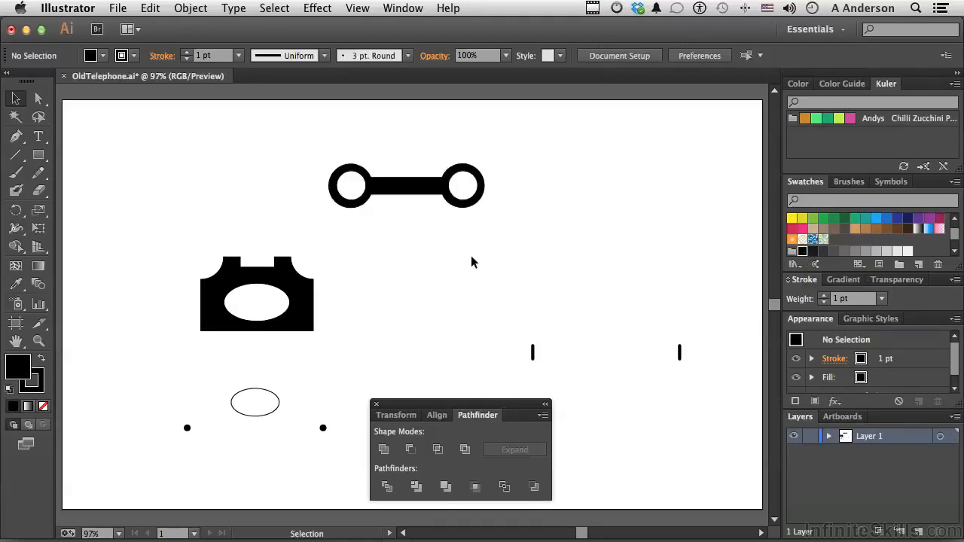
Move the handset closer above the telephone body and rotate it clockwise so it slopes down to the right
left_click(407, 186)
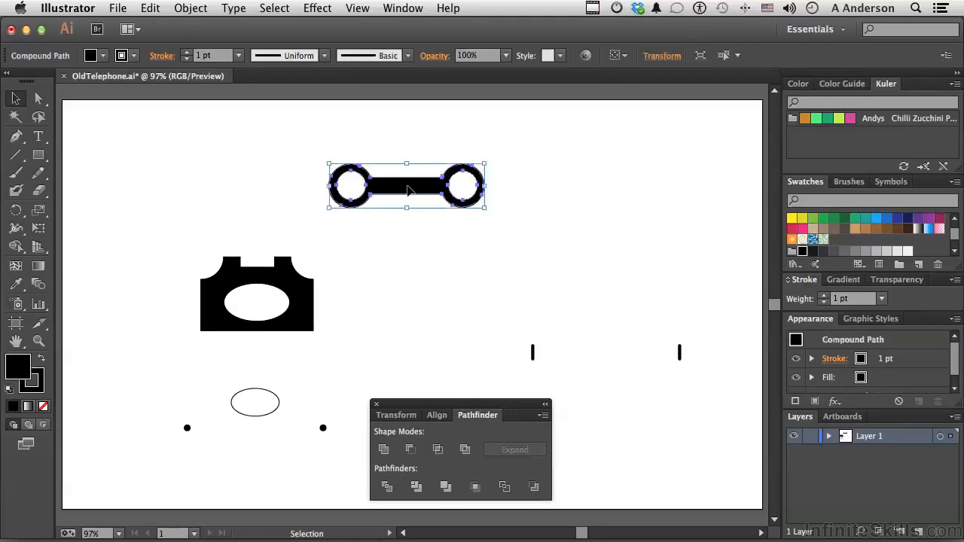
left_click_drag(407, 186, 362, 190)
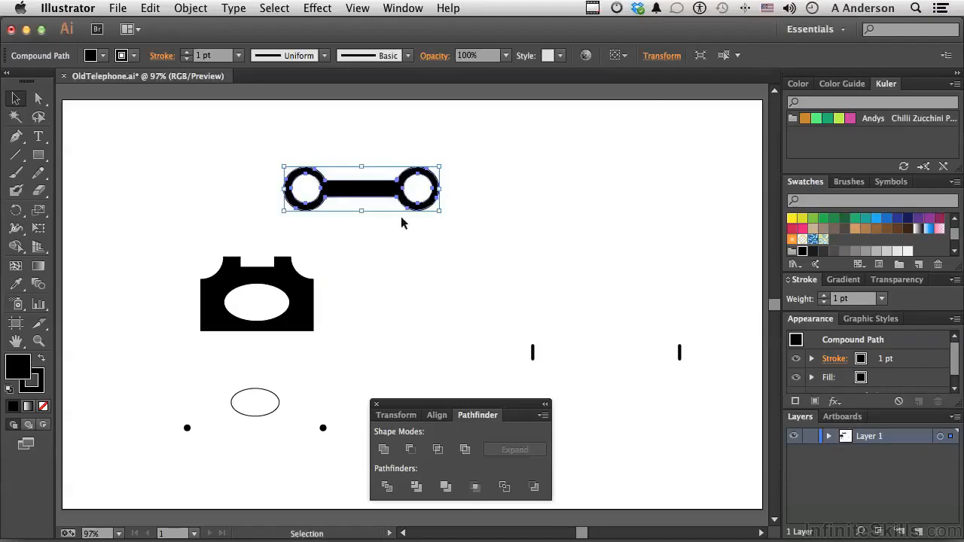
left_click_drag(442, 215, 420, 254)
left_click(513, 202)
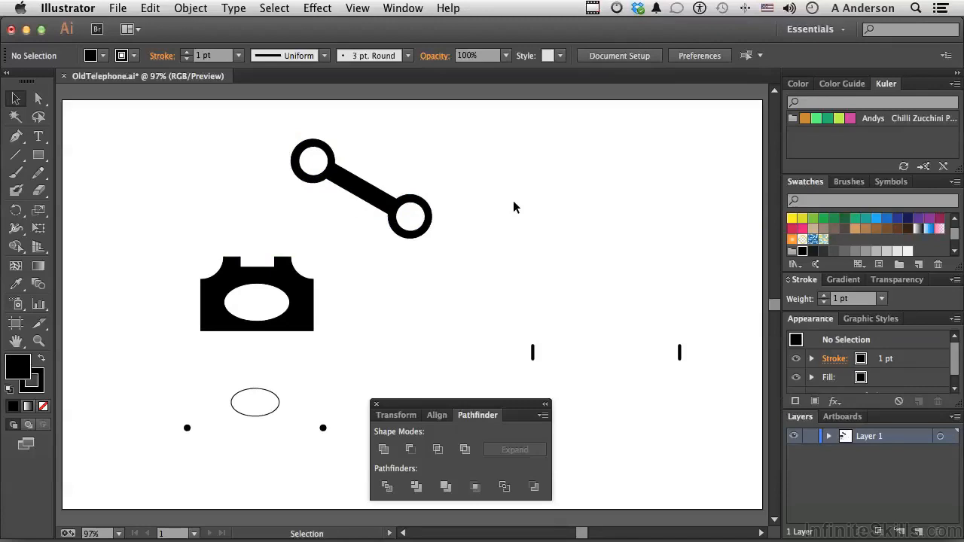
Make a blend between the two short vertical black bars
left_click_drag(483, 406, 507, 421)
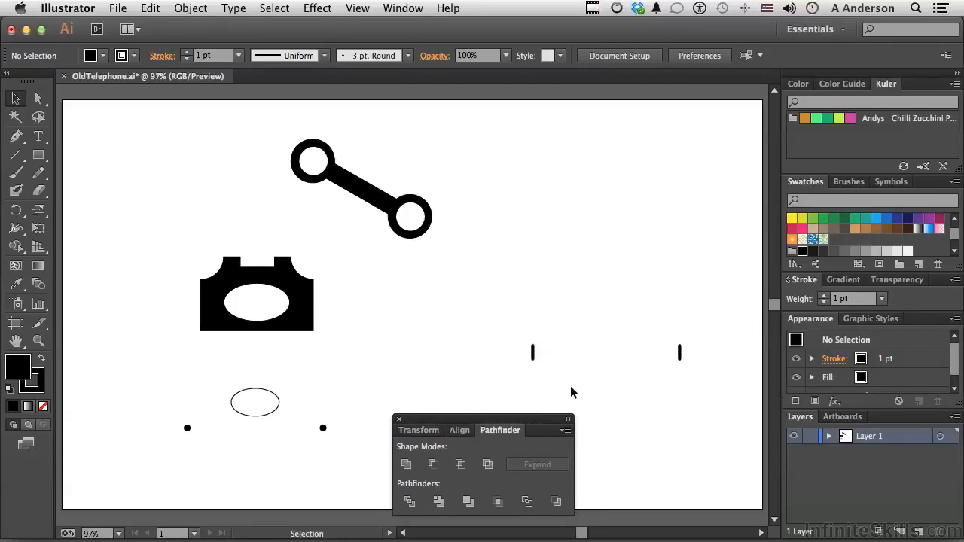
left_click_drag(497, 323, 716, 371)
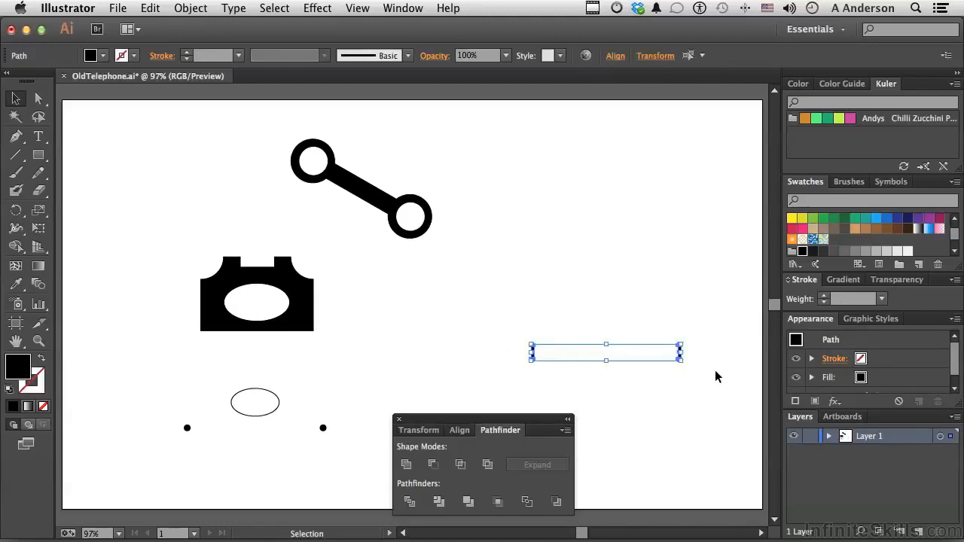
left_click(191, 8)
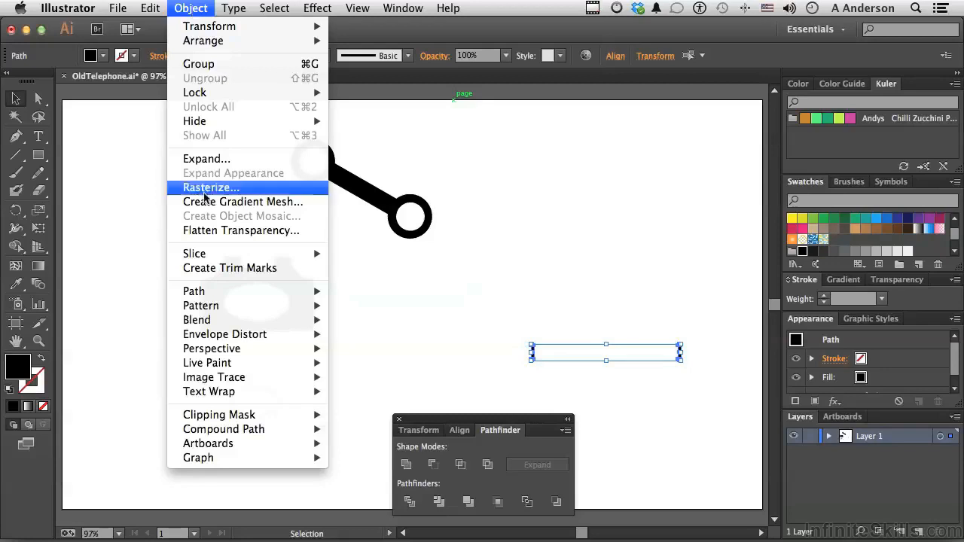
mouse_move(273, 324)
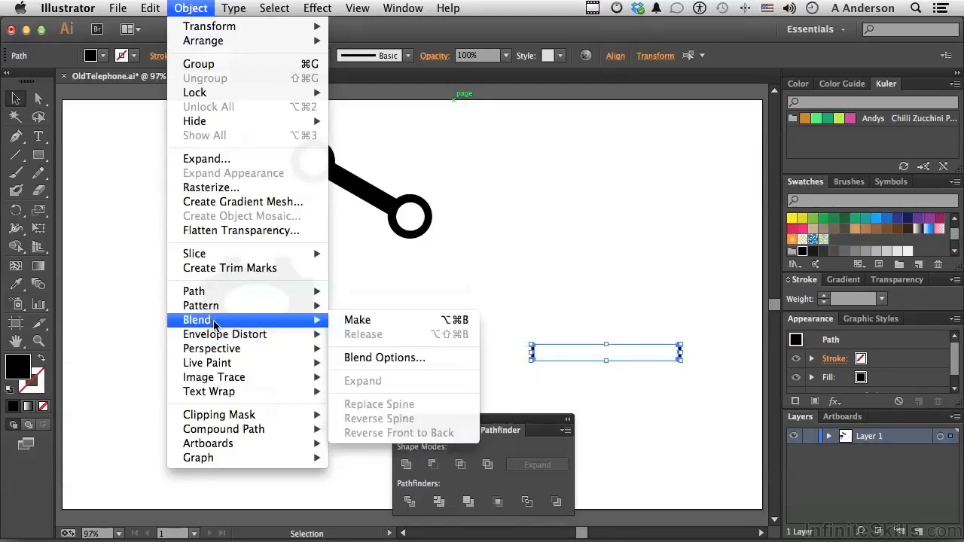
left_click(358, 320)
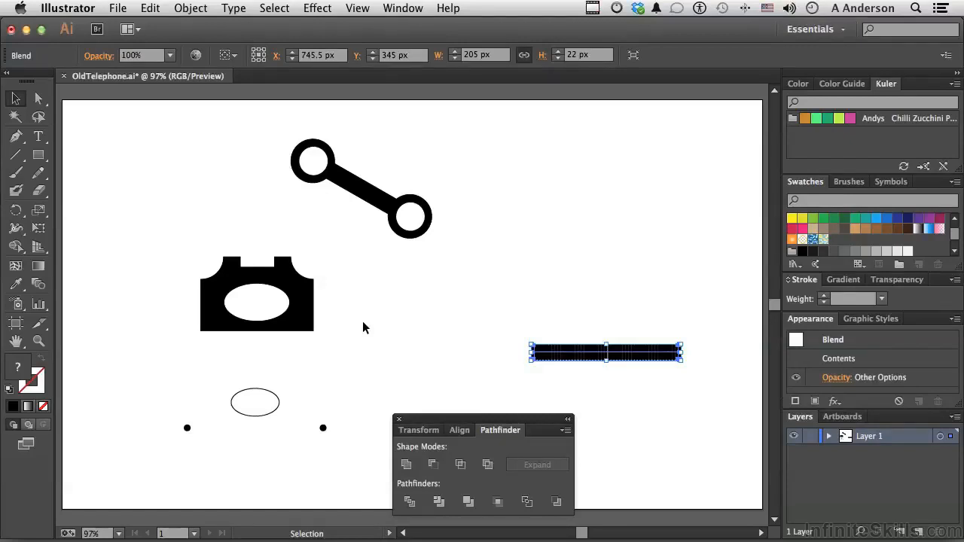
Set the bar blend's spacing to Specified Steps with 20 steps, with the preview turned on
left_click(194, 9)
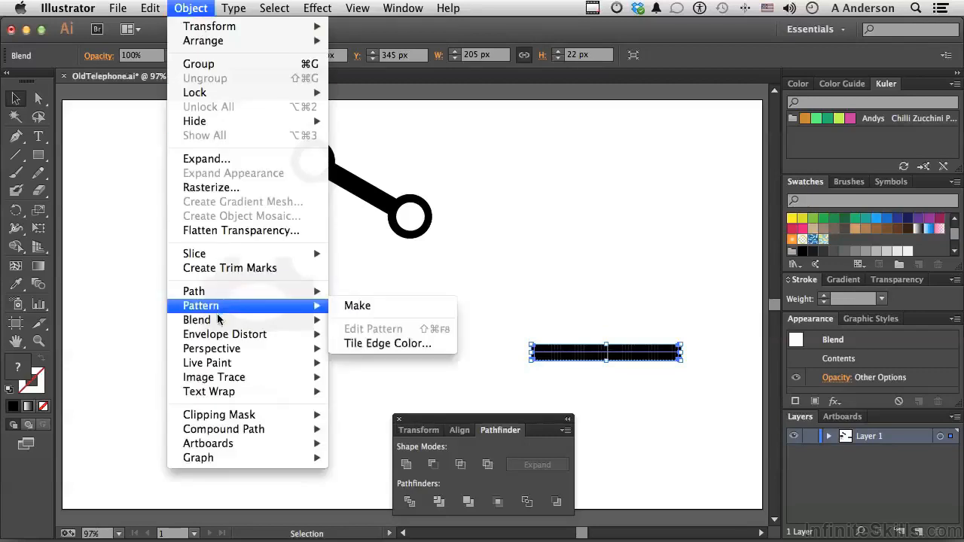
mouse_move(218, 322)
left_click(399, 357)
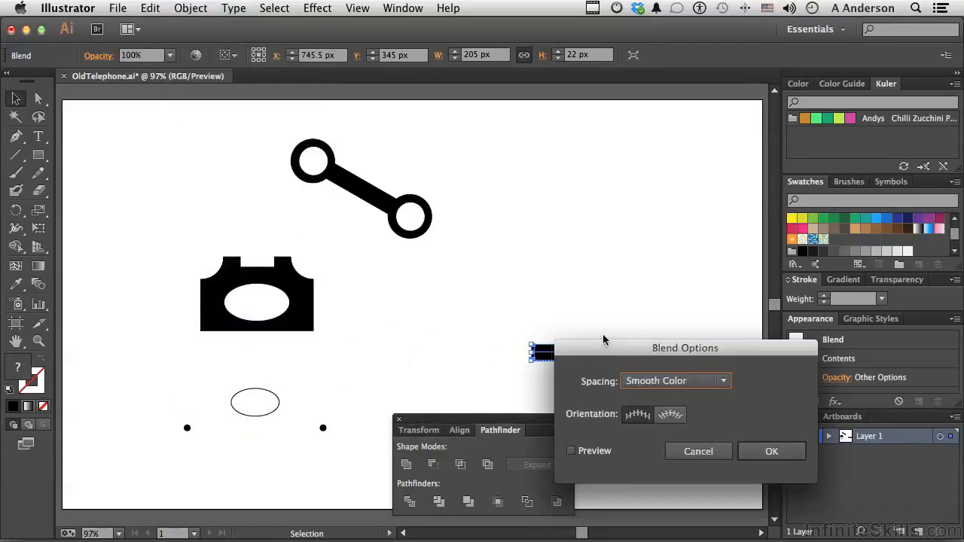
left_click_drag(607, 353, 576, 151)
left_click(602, 188)
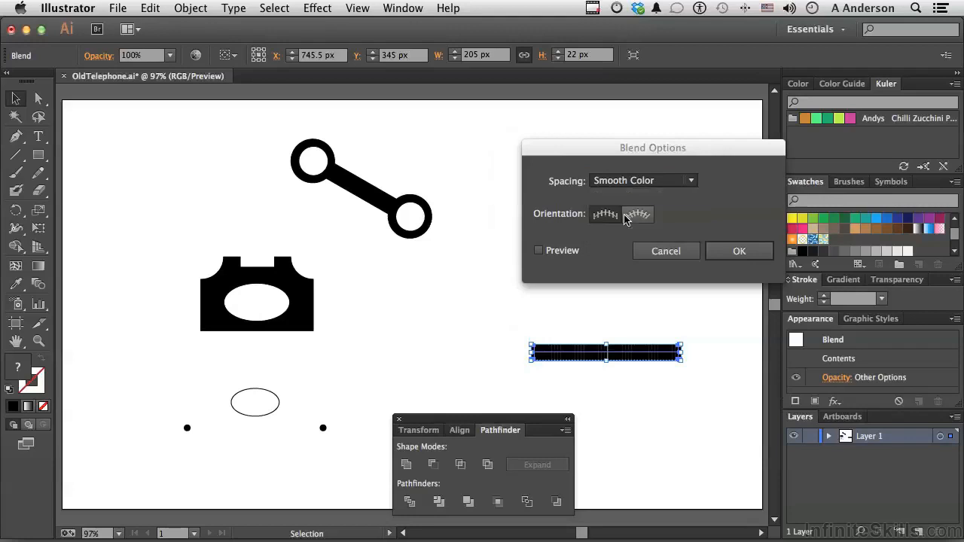
left_click(624, 214)
left_click(539, 250)
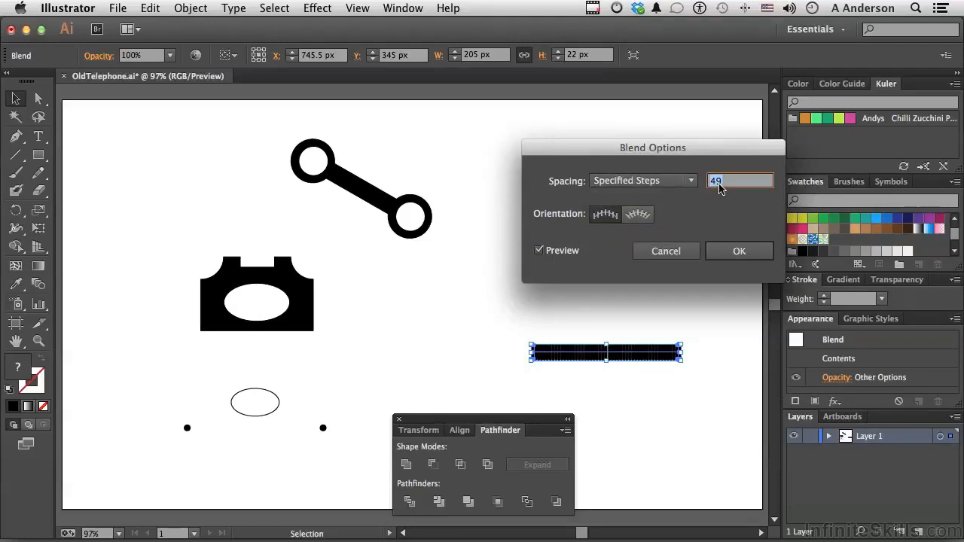
type("20")
key("Tab")
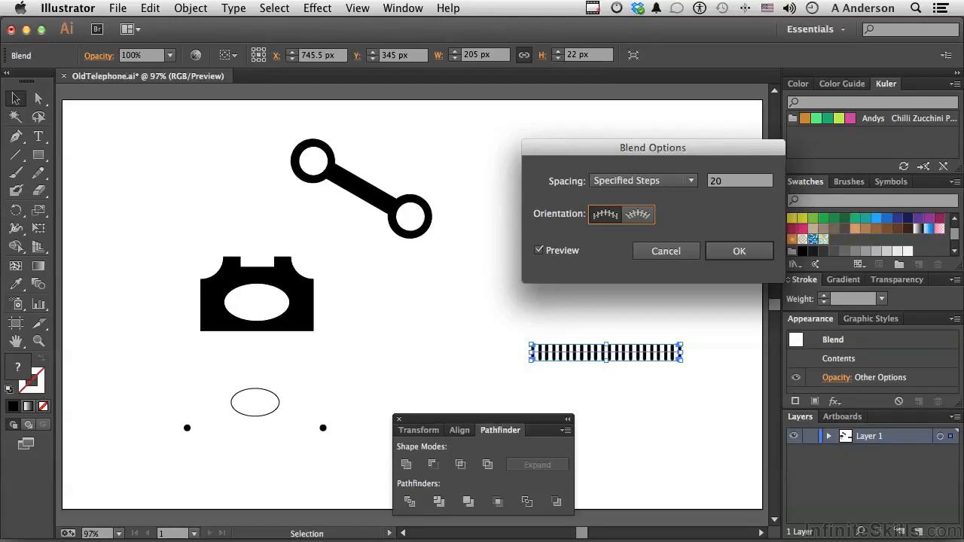
left_click(722, 255)
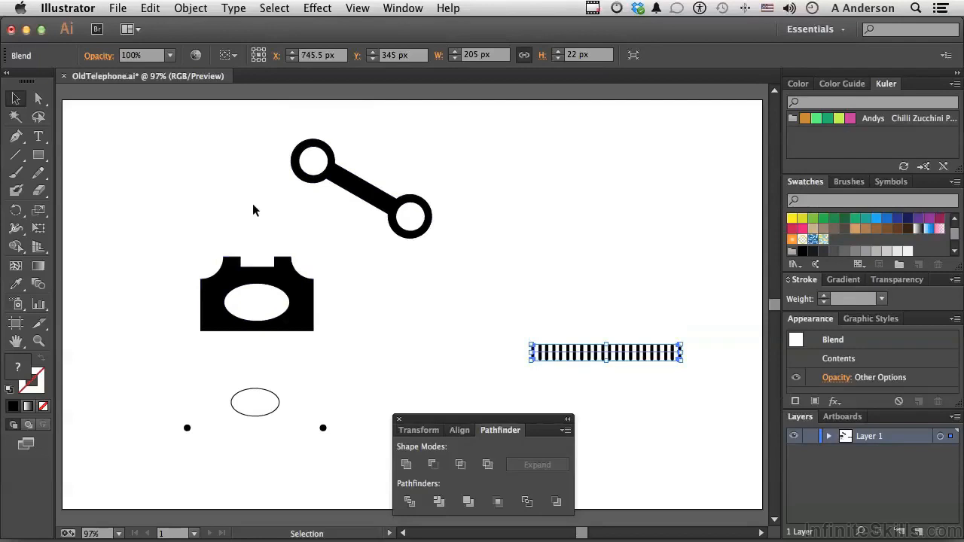
Draw a curved Pen path from the body's right edge to the handset's lower end and give it the default white fill and black stroke
left_click(14, 140)
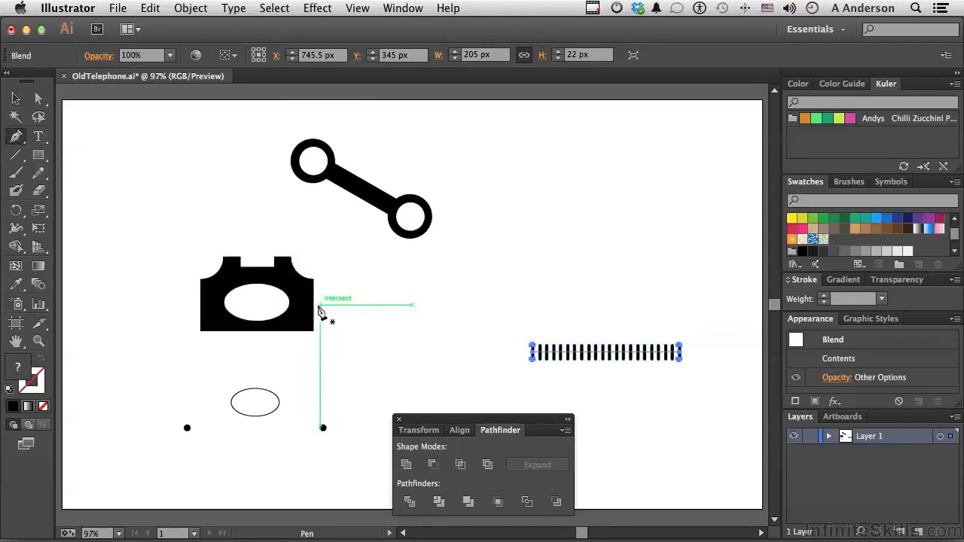
left_click_drag(317, 306, 328, 324)
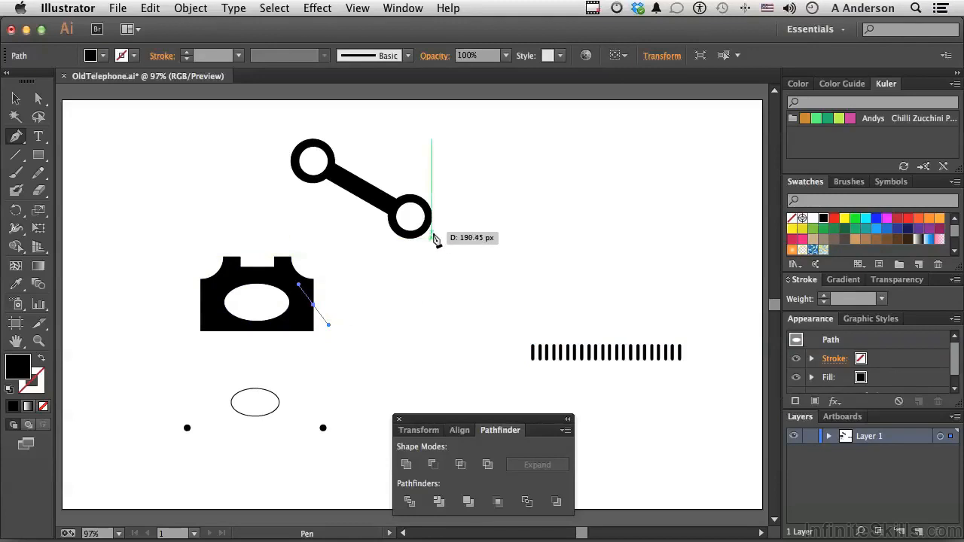
left_click_drag(432, 234, 434, 212)
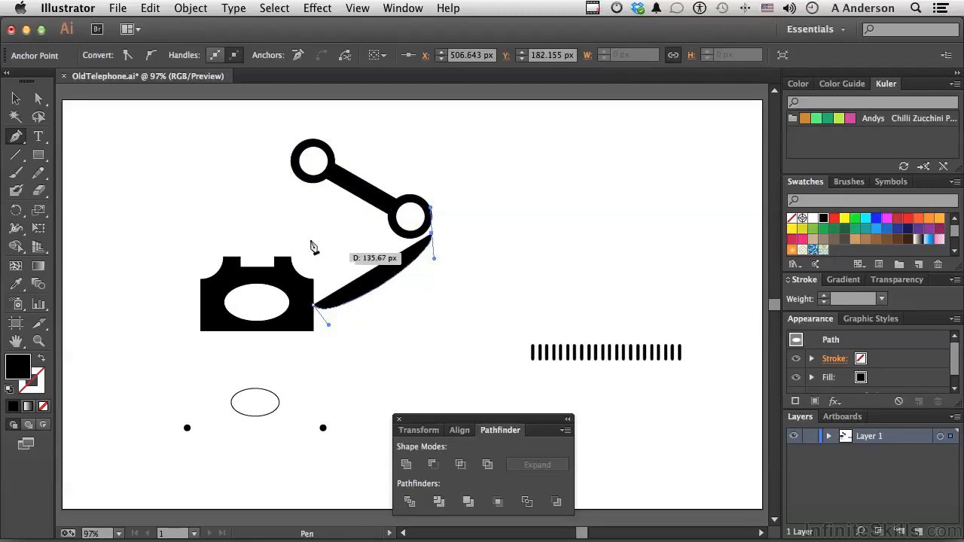
left_click(15, 102)
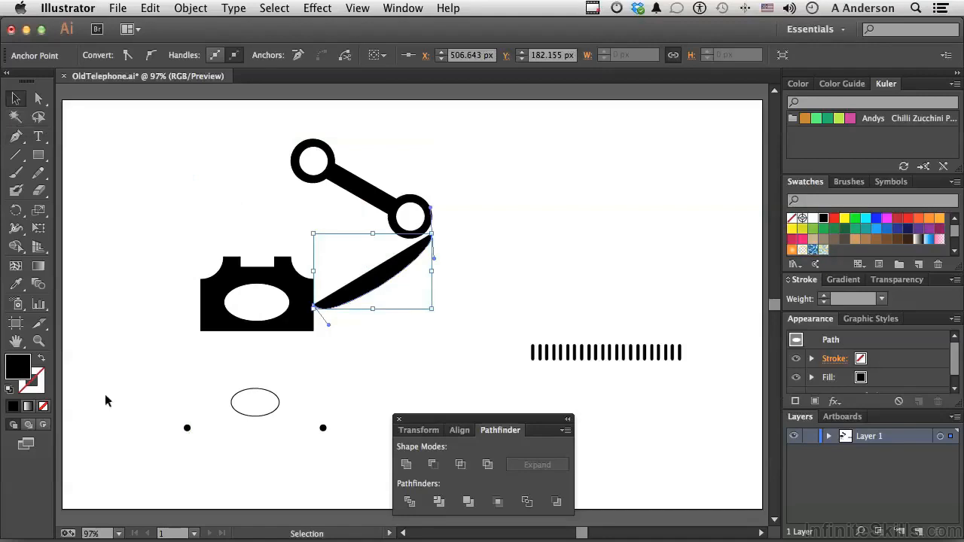
left_click(9, 390)
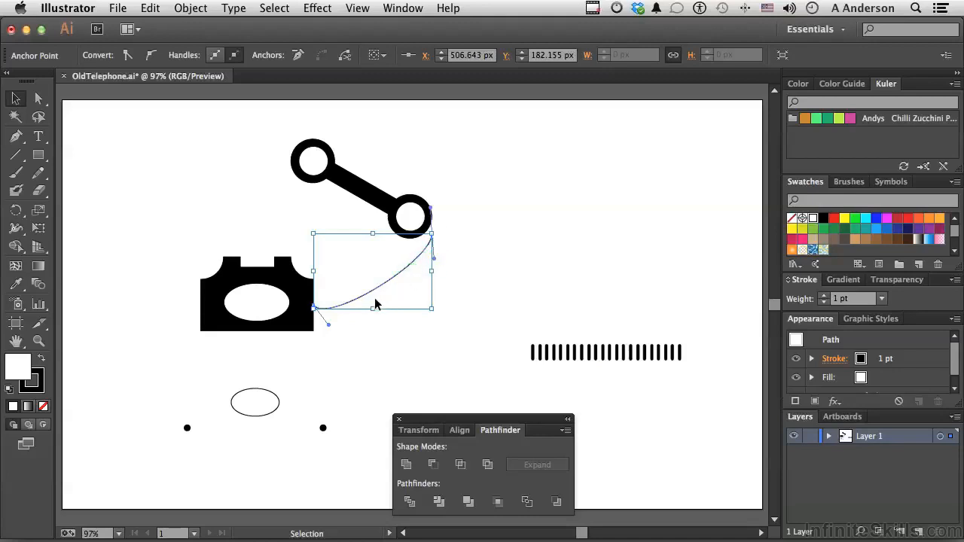
left_click(181, 175)
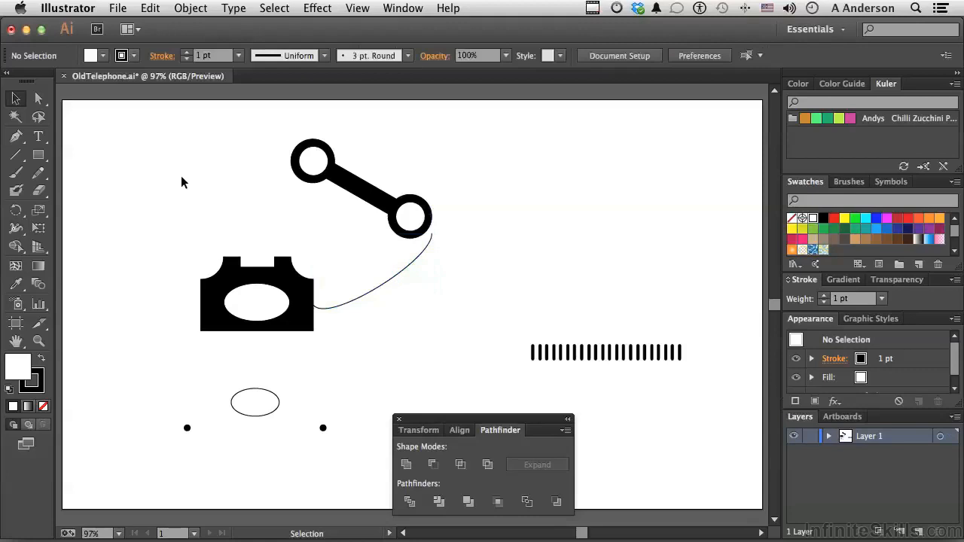
Replace the bar blend's spine with the curved path between the telephone body and handset
left_click(367, 295)
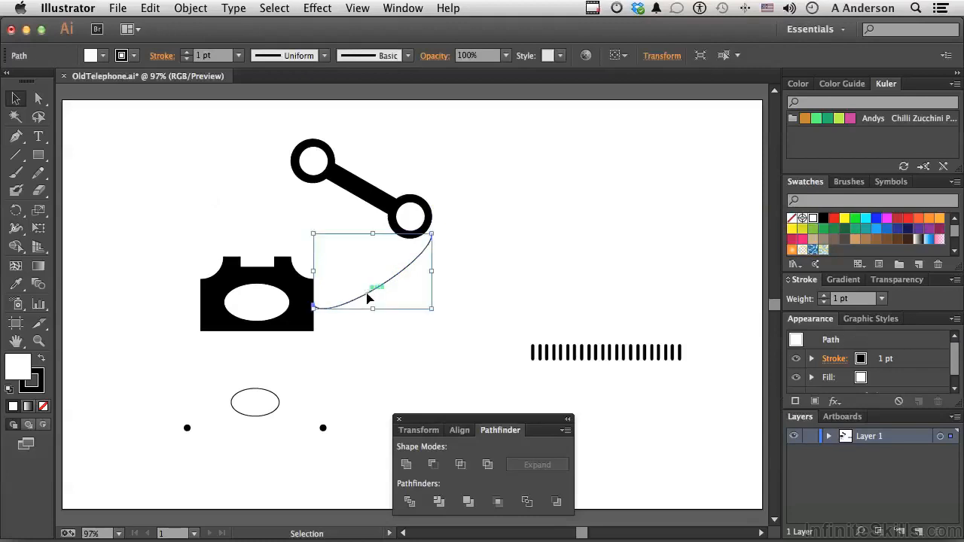
left_click(589, 357, "shift")
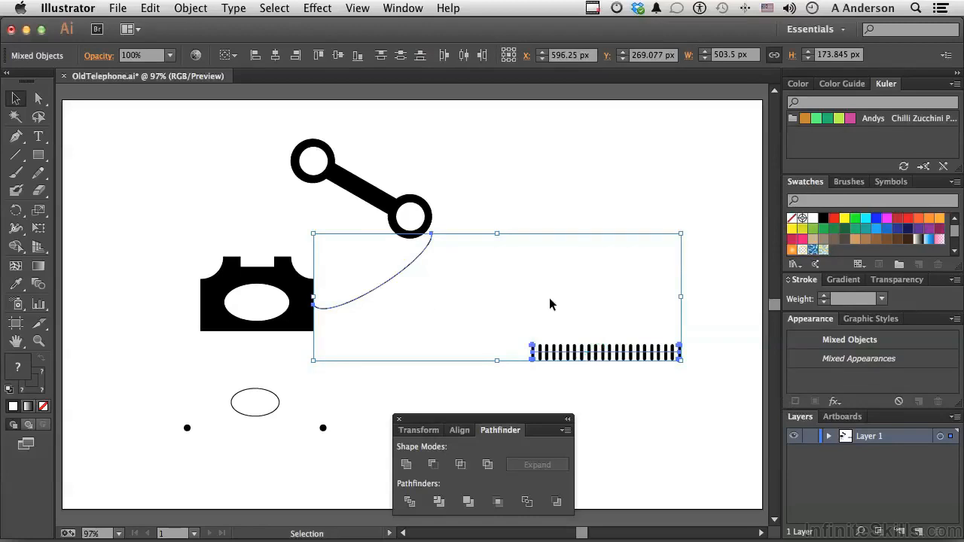
left_click(189, 8)
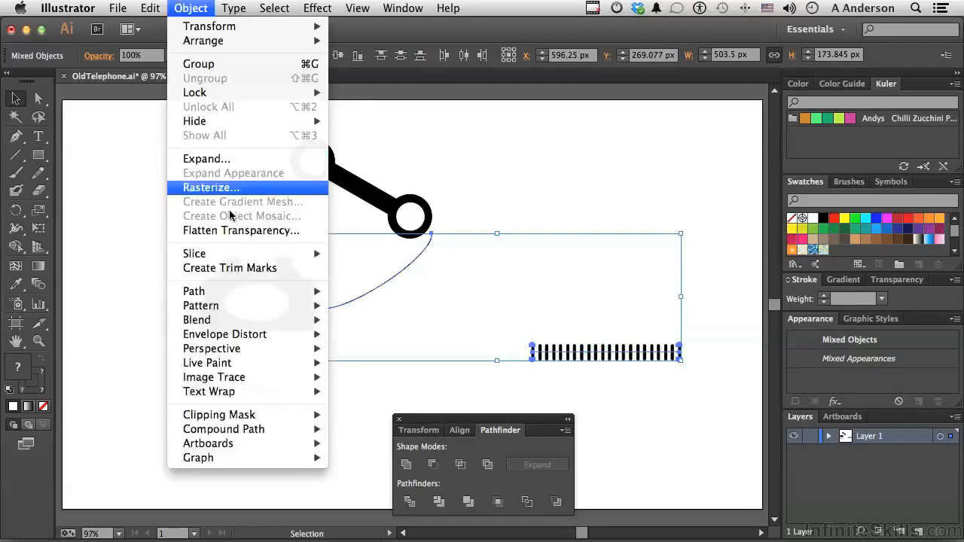
mouse_move(225, 321)
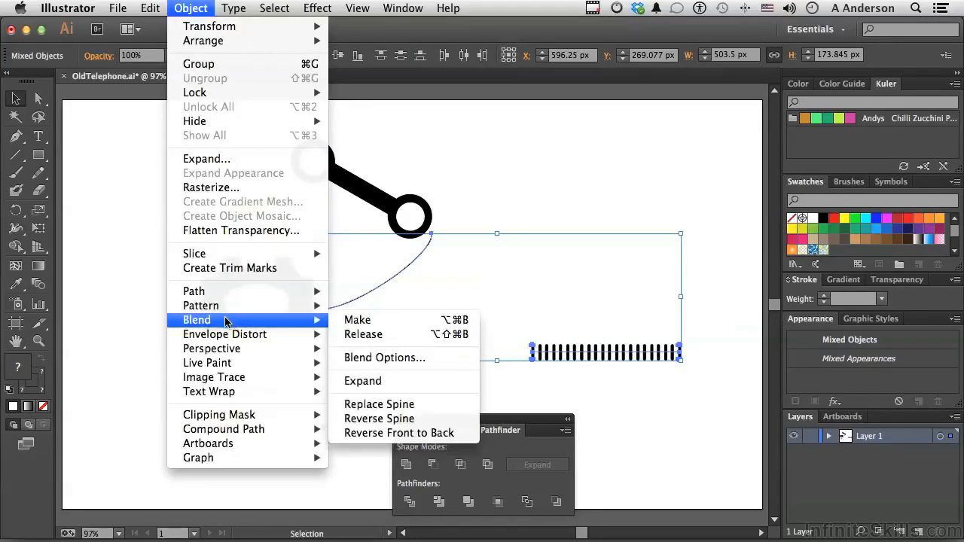
left_click(372, 404)
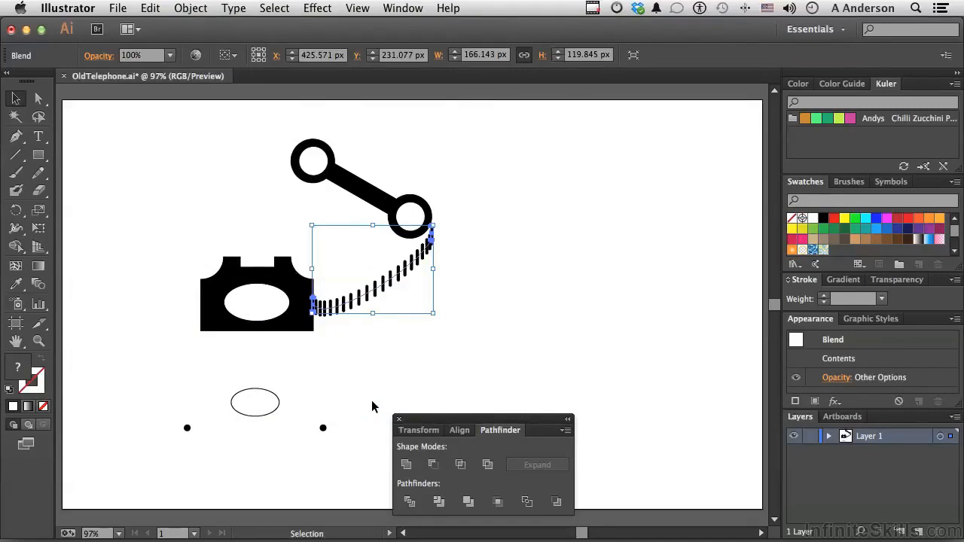
Align the cord blend's bars to the path's direction and set its spacing to 25 specified steps, with the preview turned on
left_click(191, 9)
mouse_move(226, 320)
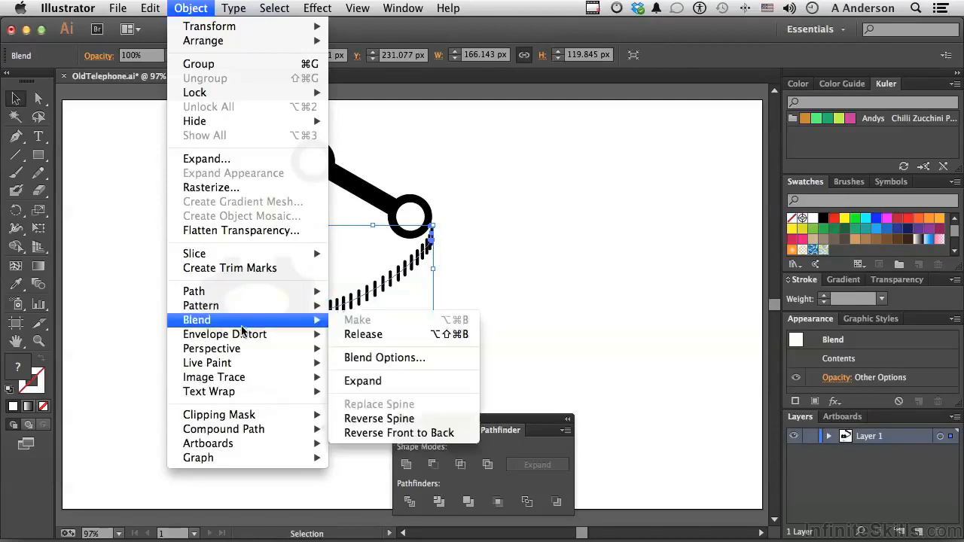
left_click(429, 359)
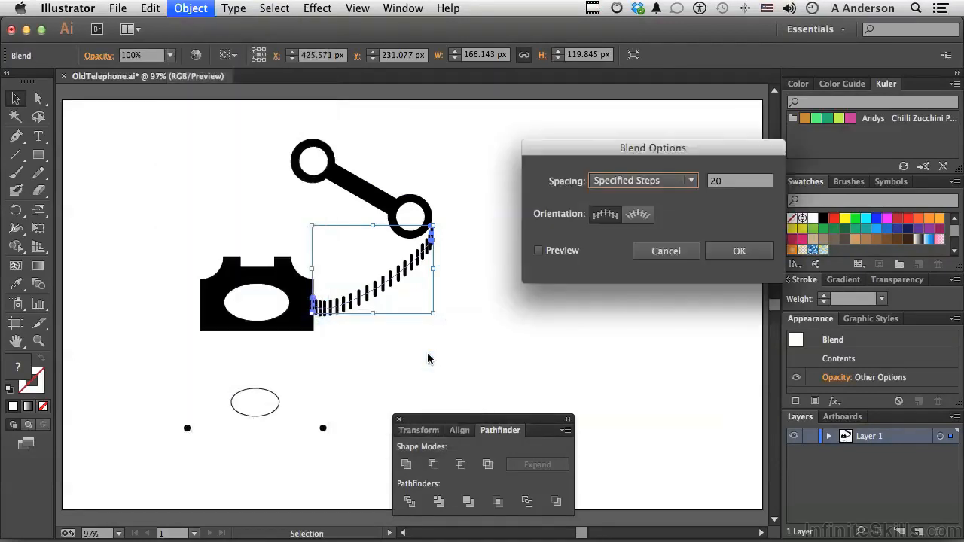
left_click(646, 219)
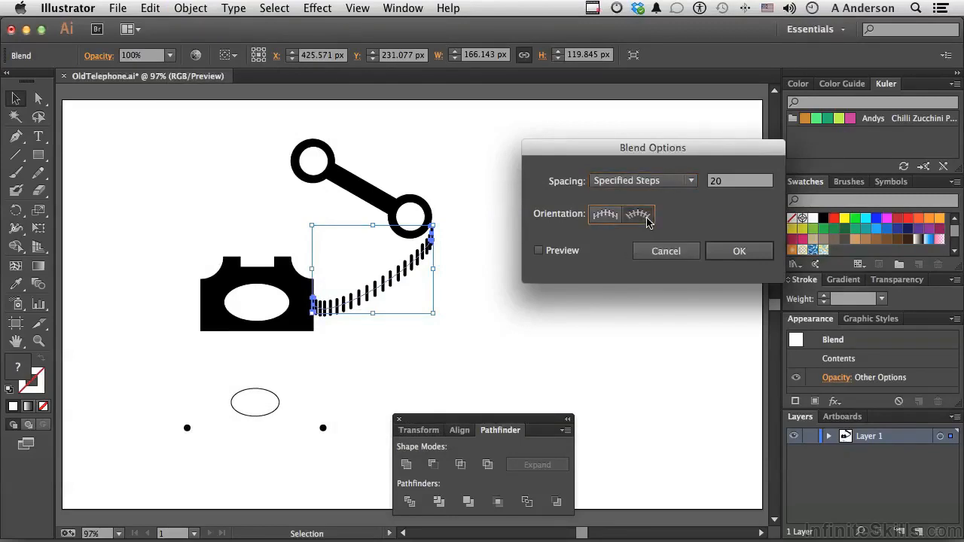
left_click(558, 251)
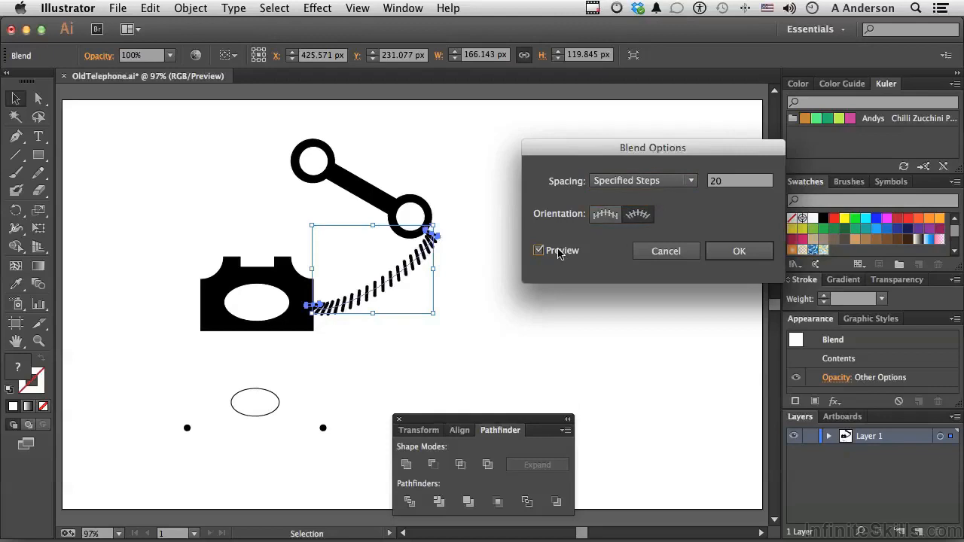
double_click(724, 187)
type("25")
key("Tab")
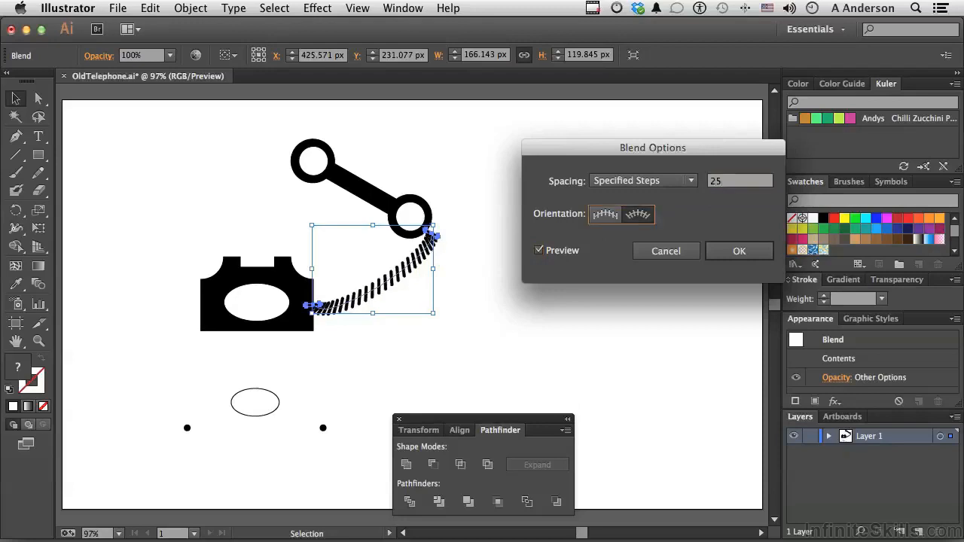
left_click(744, 256)
left_click(744, 252)
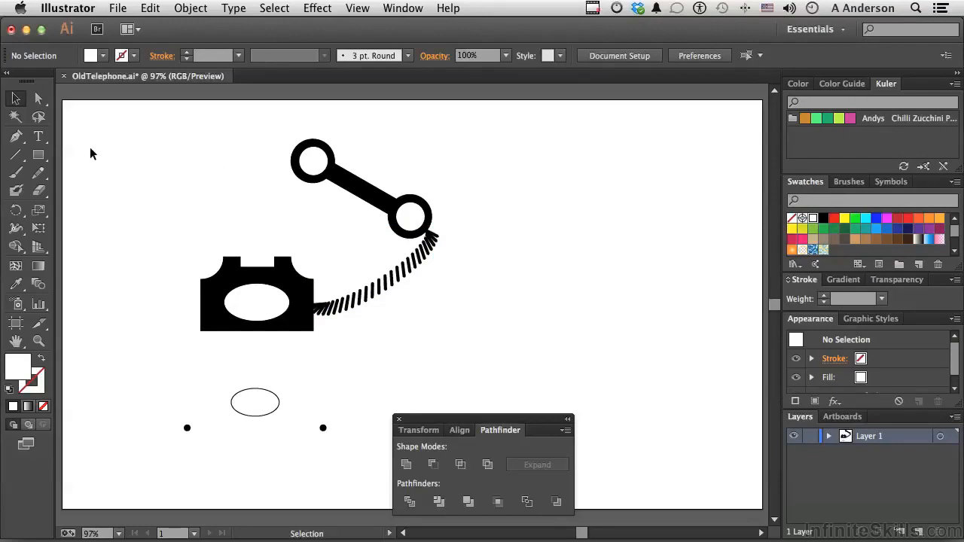
left_click(38, 98)
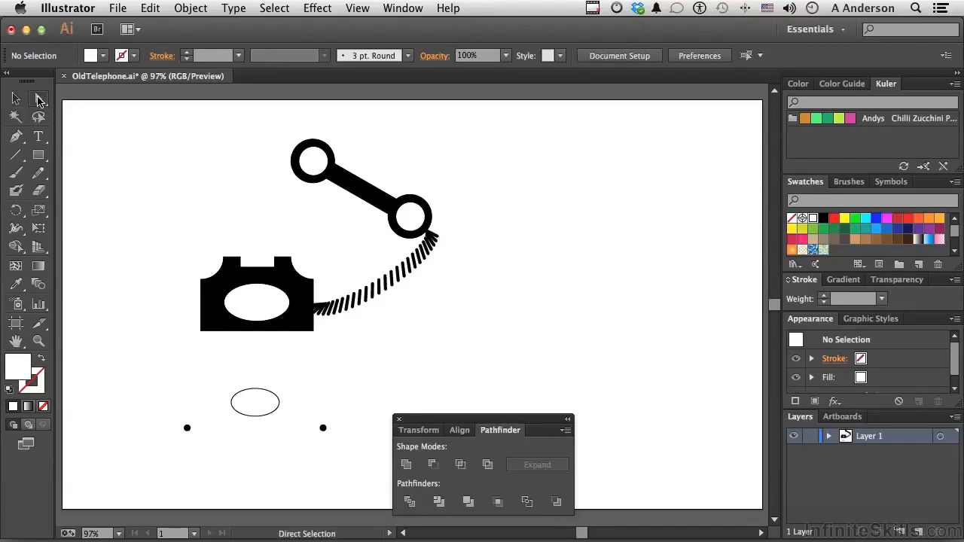
left_click(429, 236)
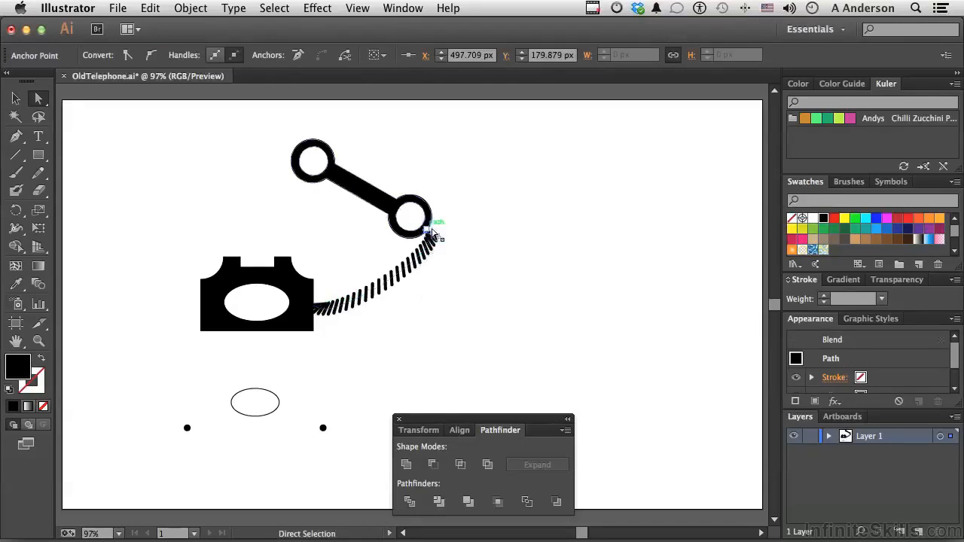
left_click(516, 244)
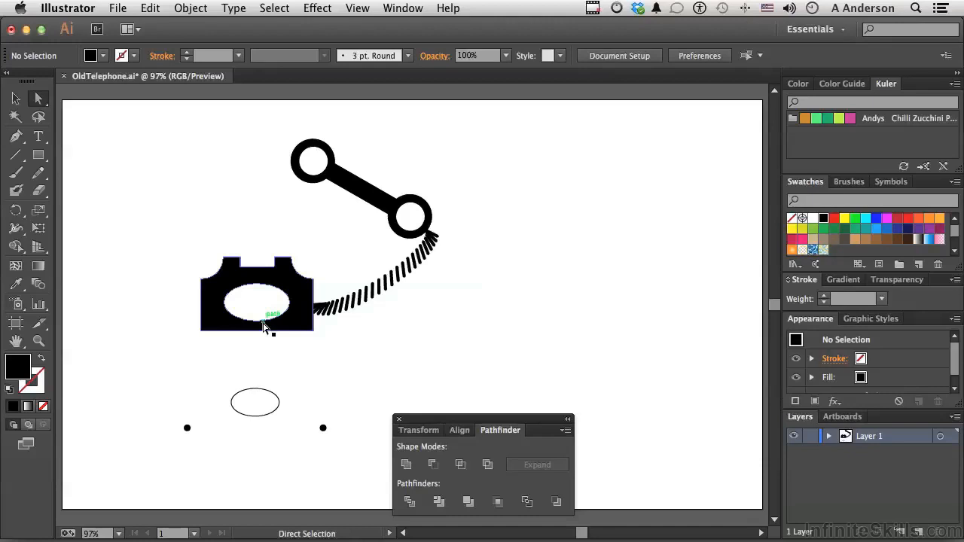
Make a blend between the two small black dots below the telephone body
left_click_drag(169, 416, 351, 441)
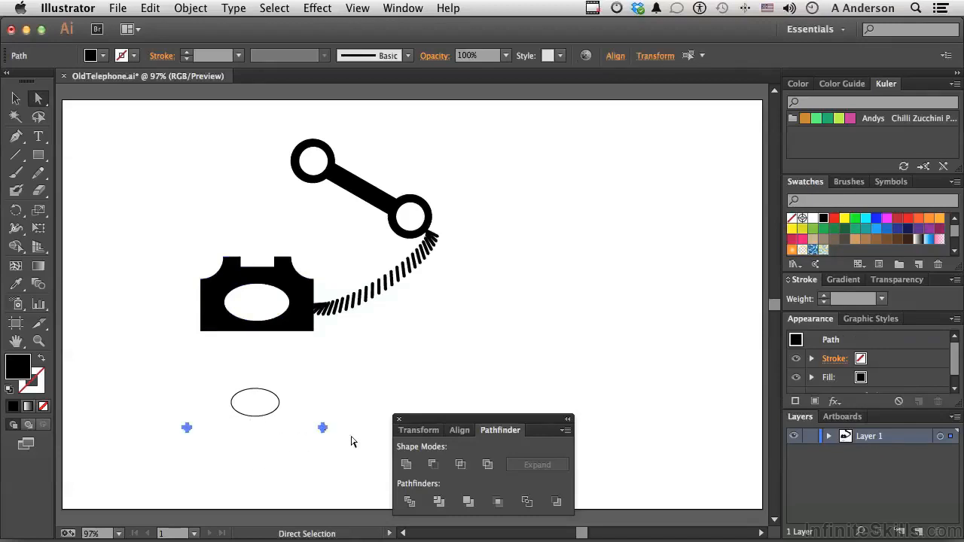
left_click(190, 9)
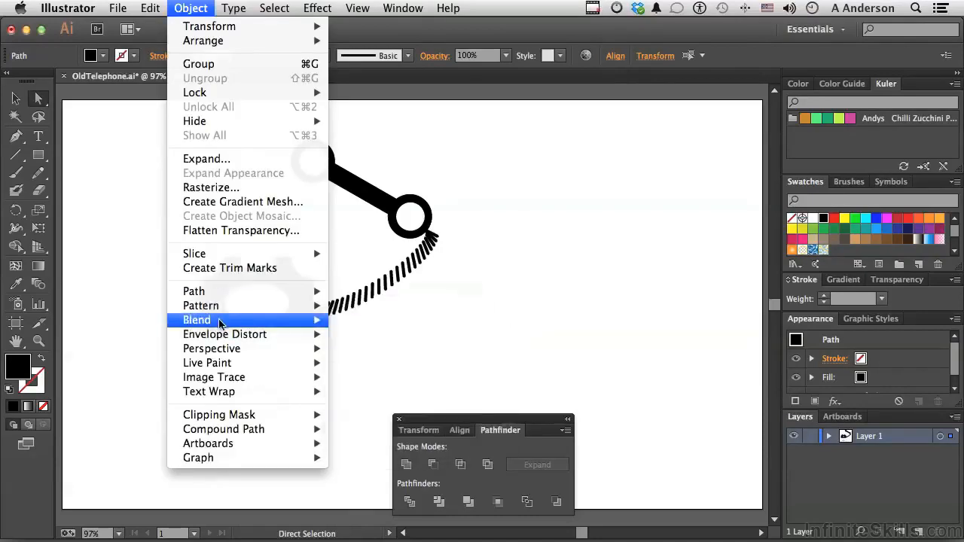
mouse_move(234, 323)
left_click(356, 320)
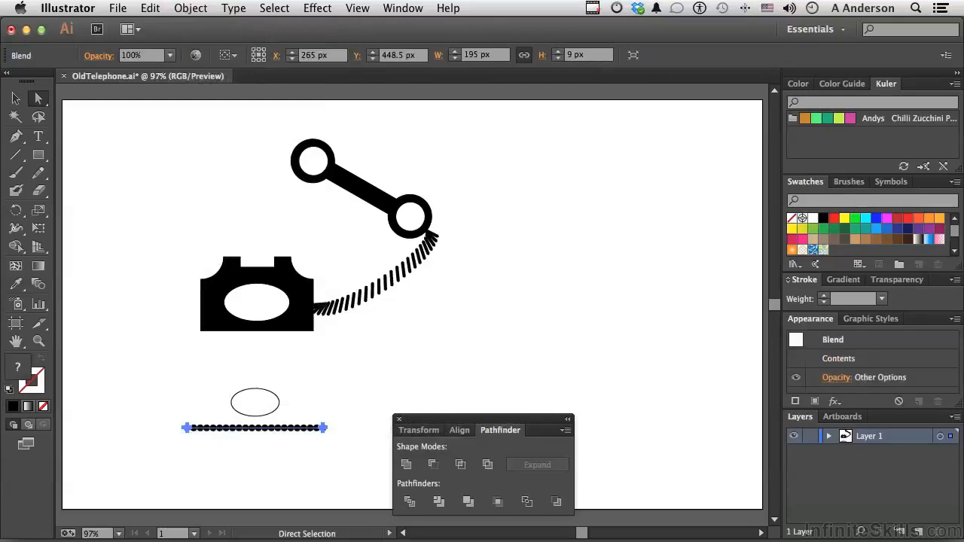
Set the dot blend's spacing to Specified Steps with 10 steps, with the preview turned on
left_click(183, 9)
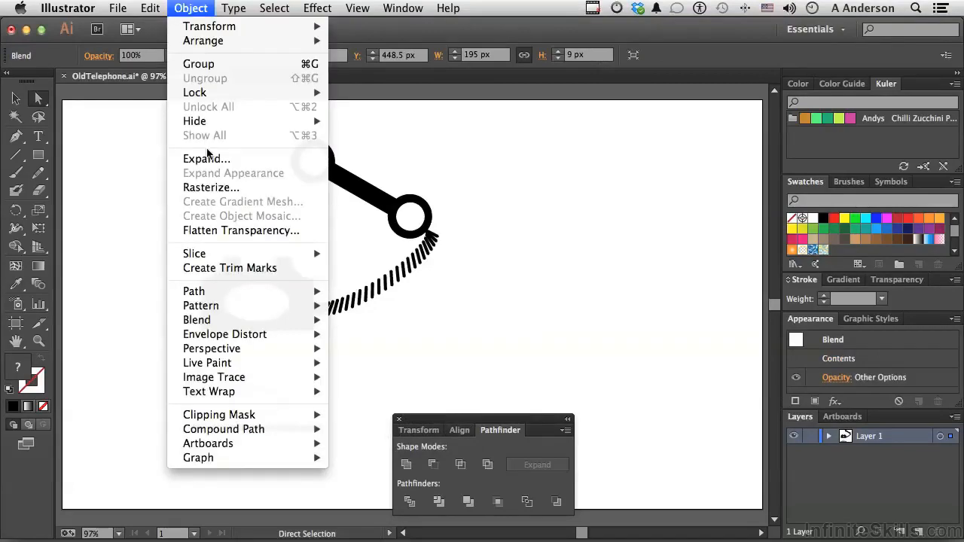
mouse_move(308, 320)
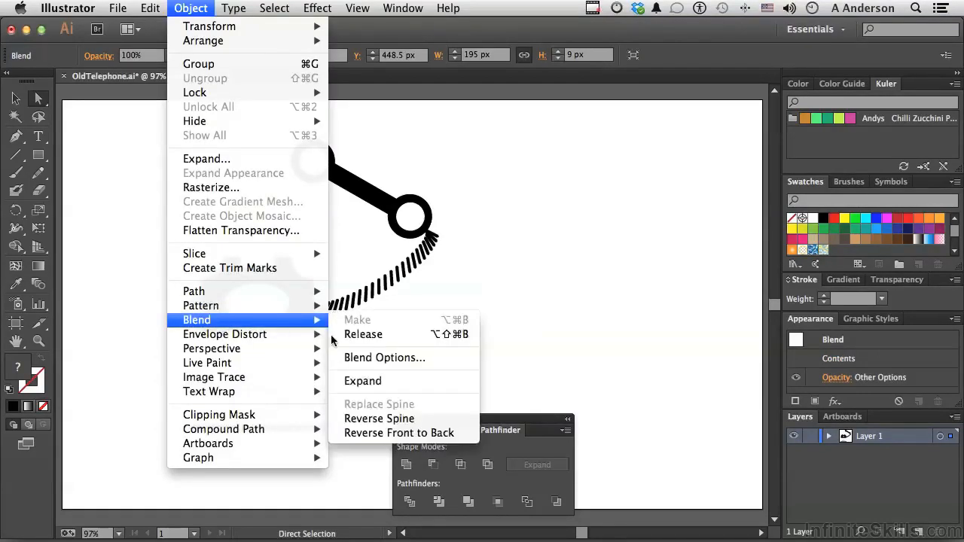
left_click(353, 360)
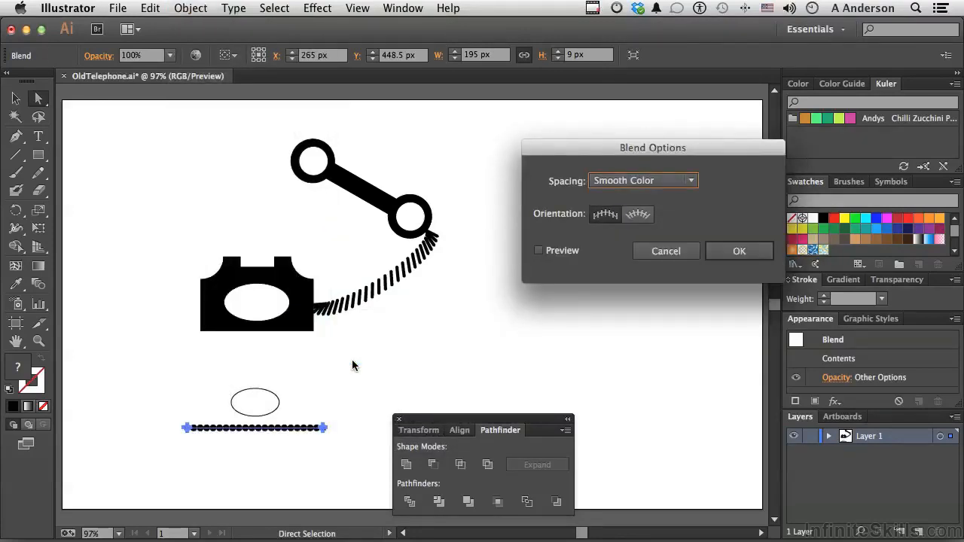
left_click(641, 180)
left_click(645, 214)
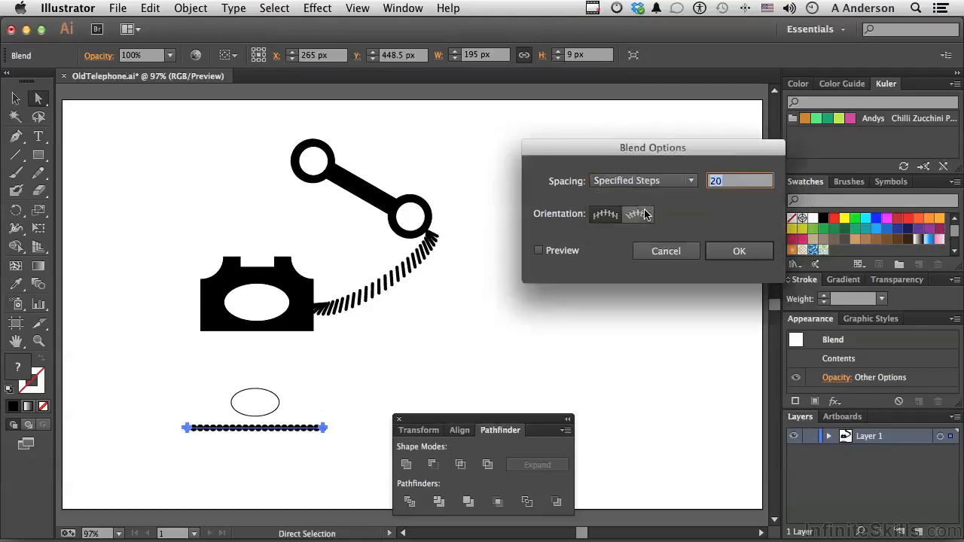
left_click(539, 250)
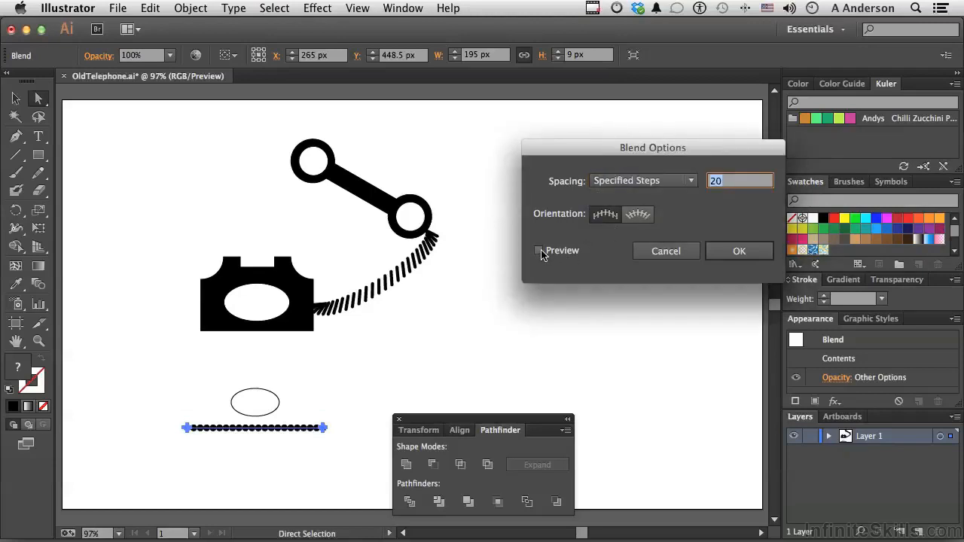
left_click(728, 184)
type("10")
key("Tab")
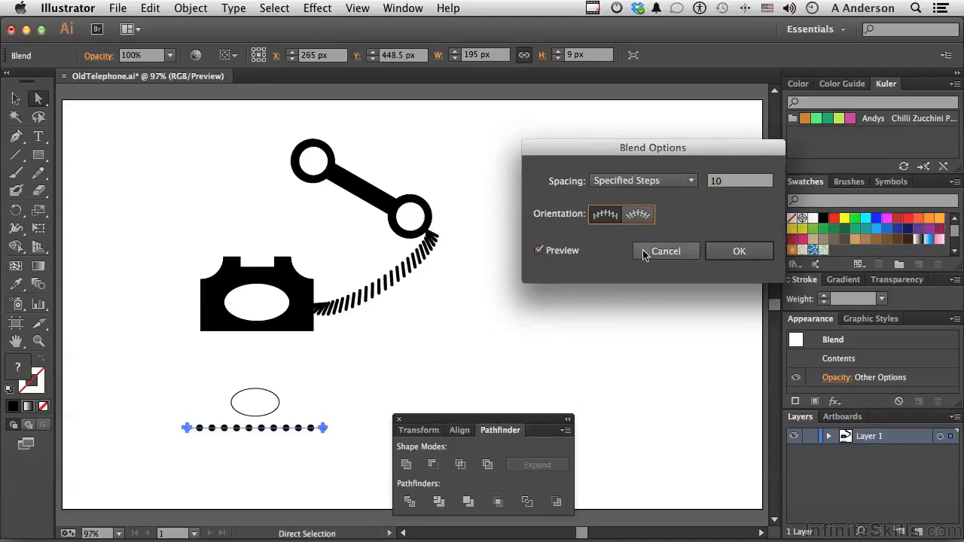
left_click(716, 251)
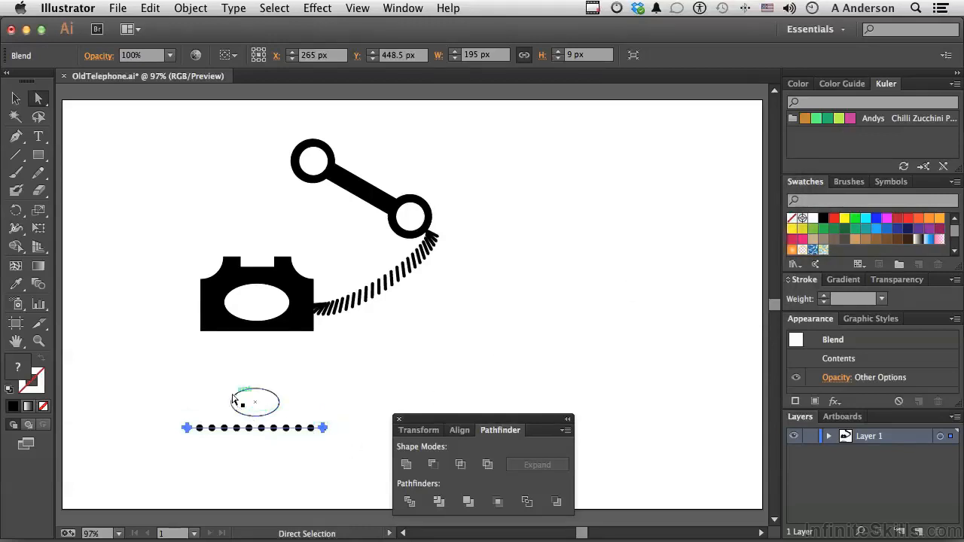
Move the small outlined ellipse up, away from the row of dots, to about X 273 px, Y 361.5 px
left_click(256, 407)
left_click_drag(256, 407, 262, 368)
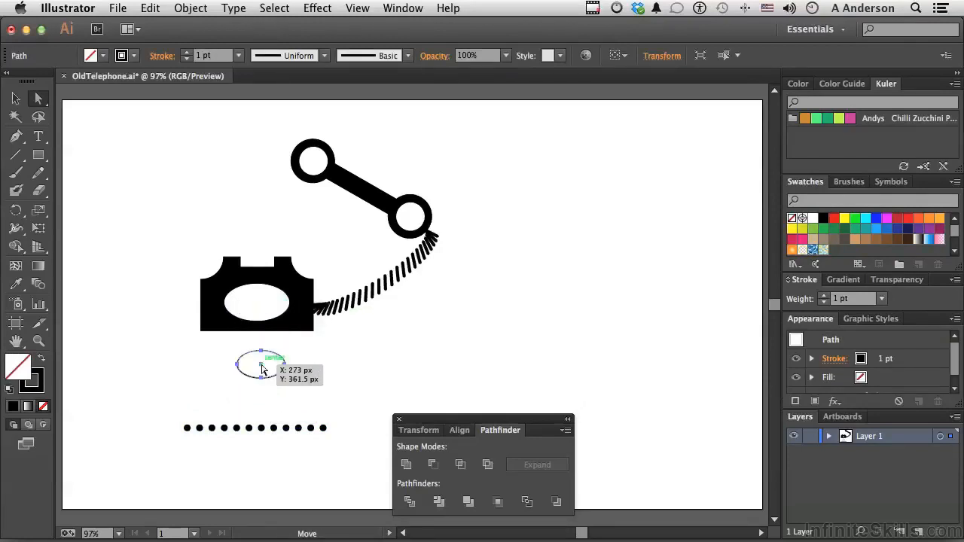
Try replacing the dot blend's spine with the closed ellipse, and undo the replacement
left_click(264, 429, "shift")
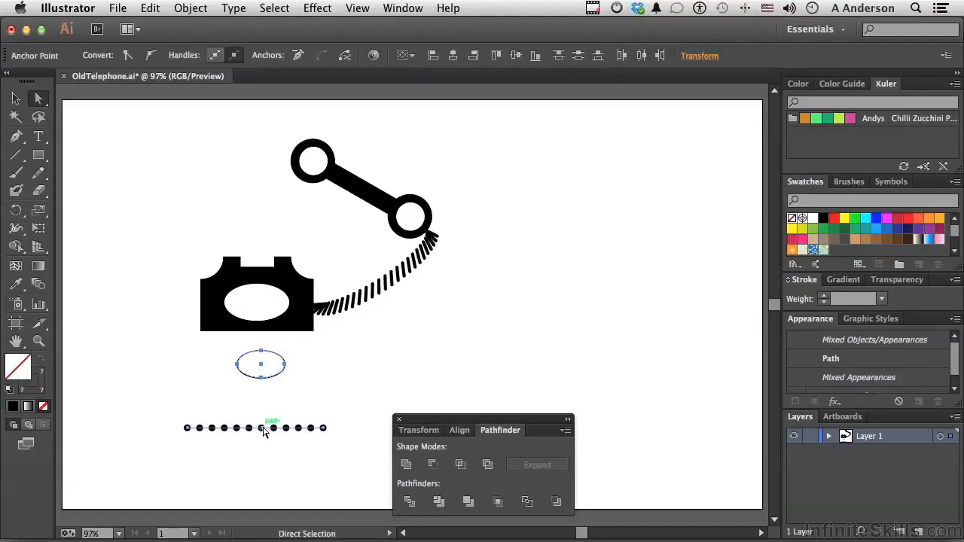
left_click(190, 8)
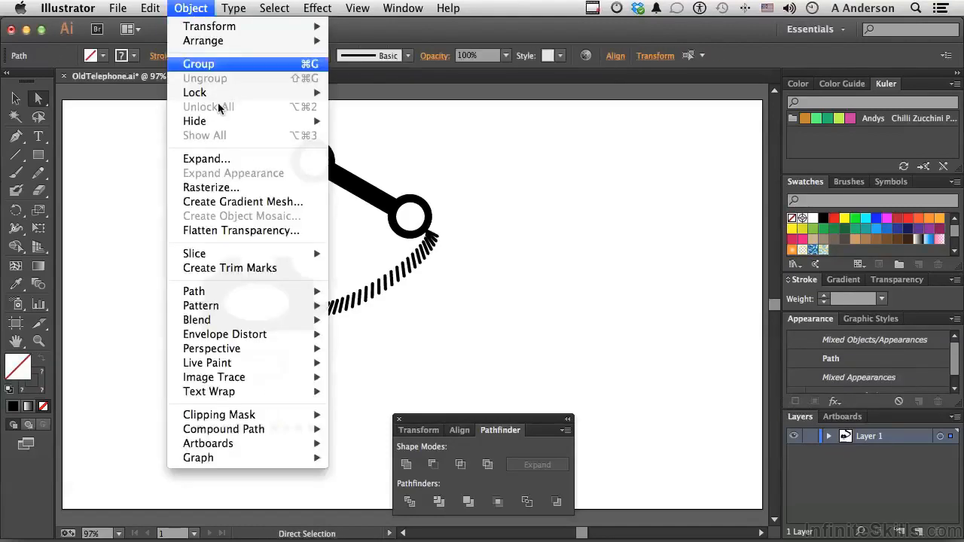
mouse_move(271, 323)
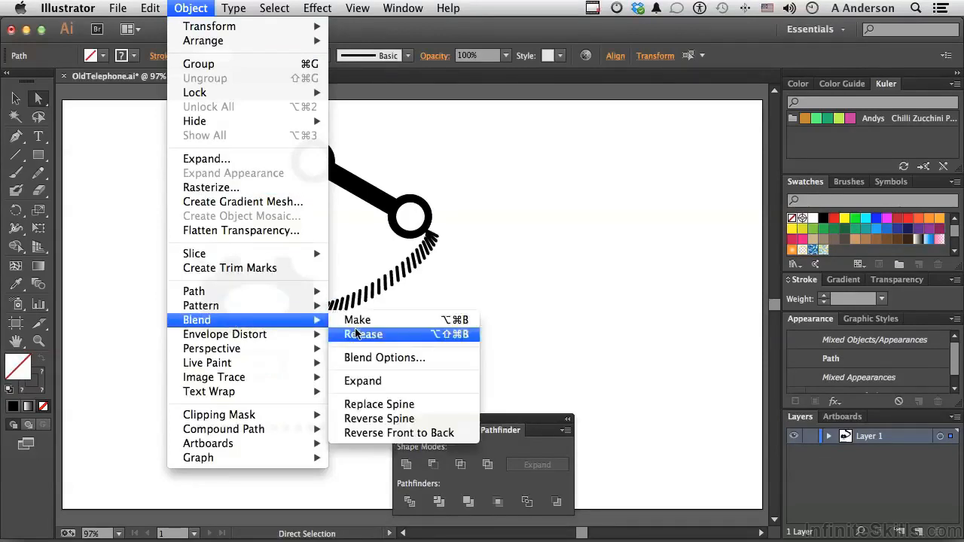
left_click(370, 407)
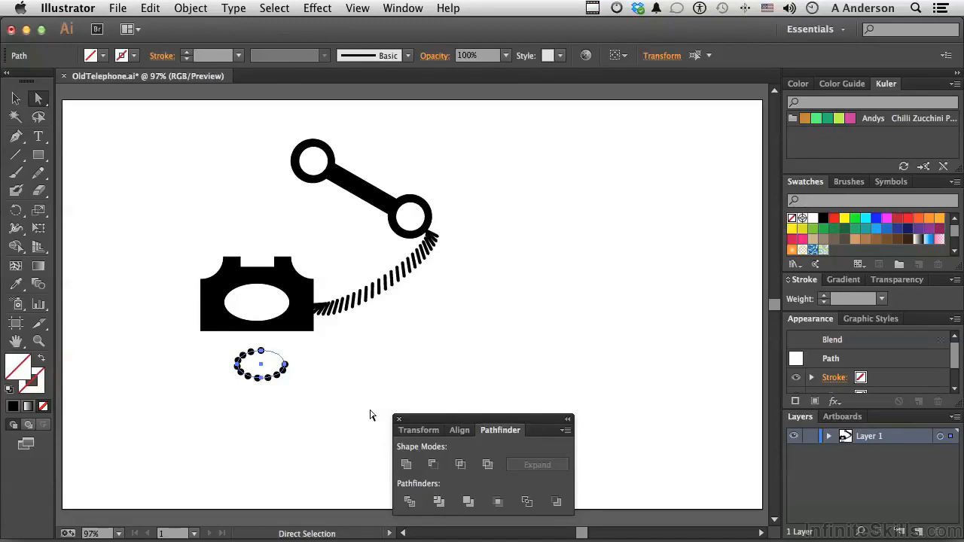
key("super+z")
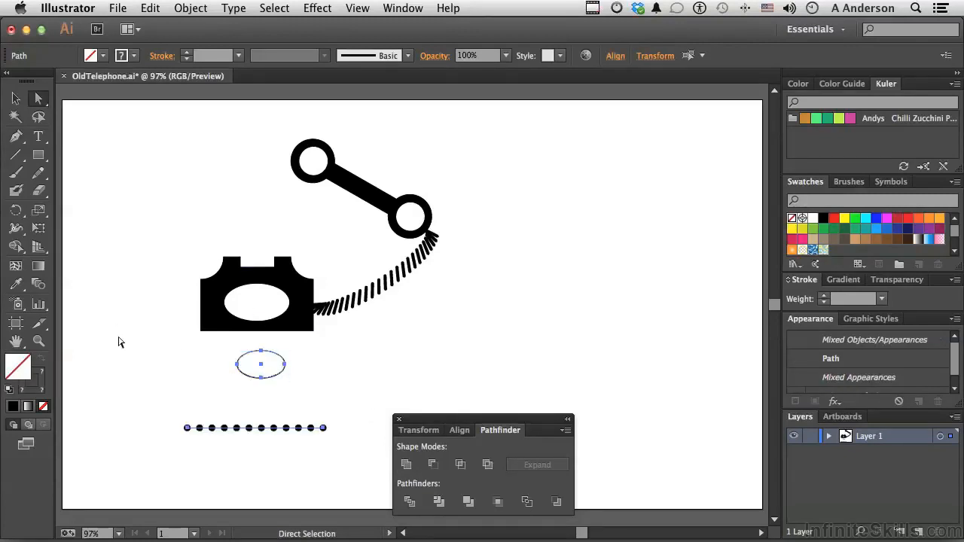
Cut the small ellipse's outline open at its upper right with the Scissors tool
left_click(172, 394)
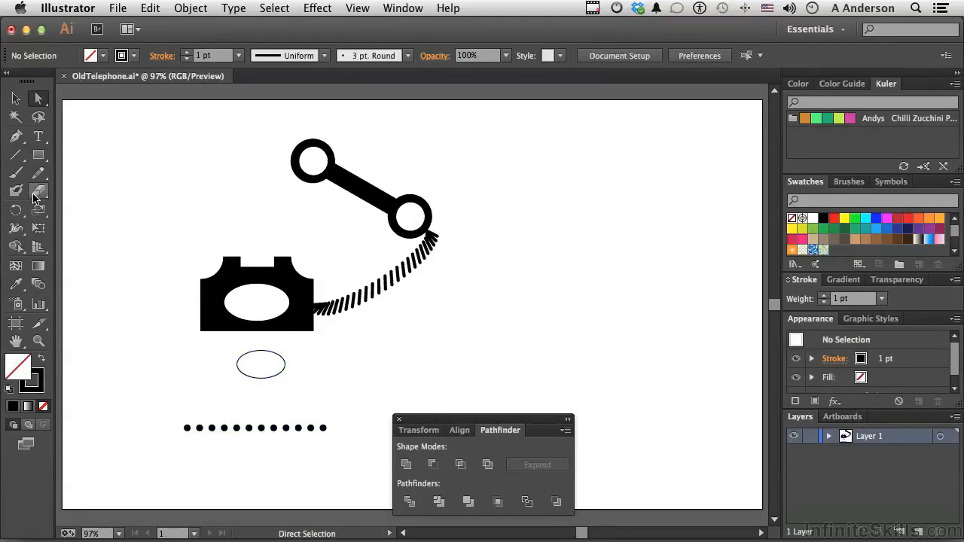
left_click(39, 193)
left_click(99, 212)
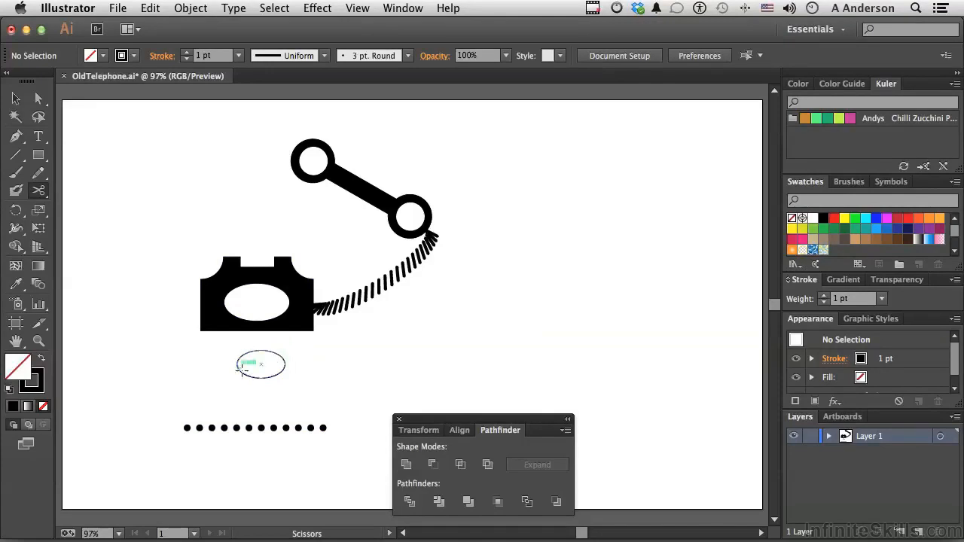
left_click(279, 354)
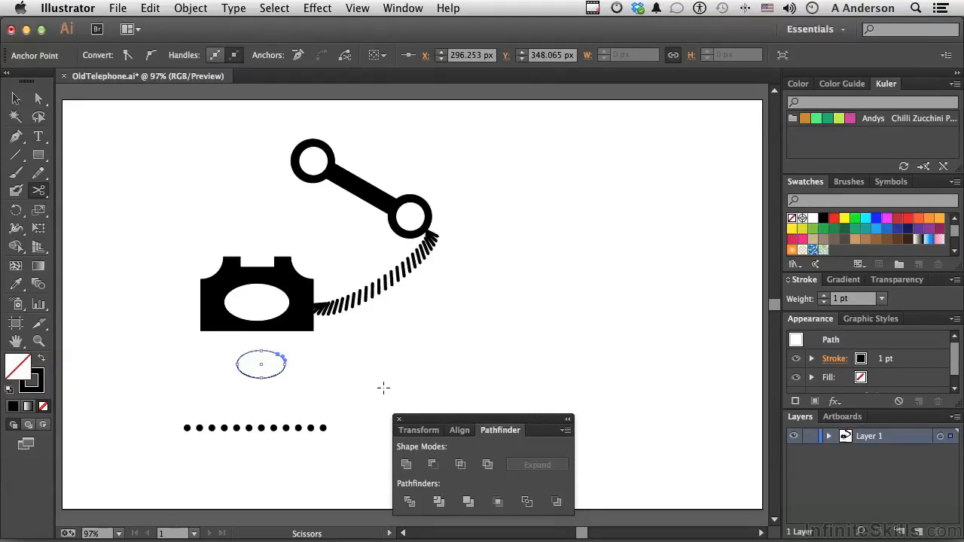
Replace the dot blend's spine with the cut ellipse and deselect the resulting ring of dots
left_click(16, 98)
left_click(251, 373)
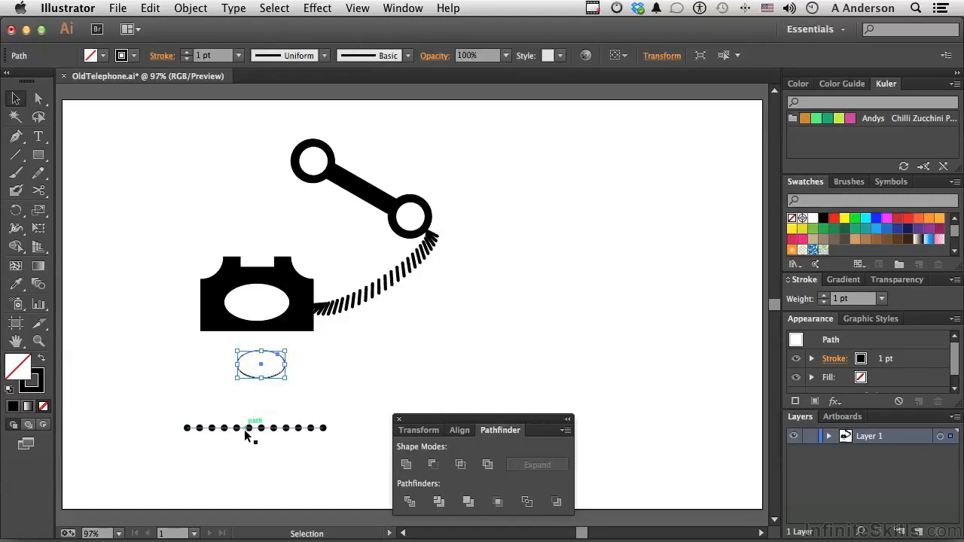
left_click(245, 429, "shift")
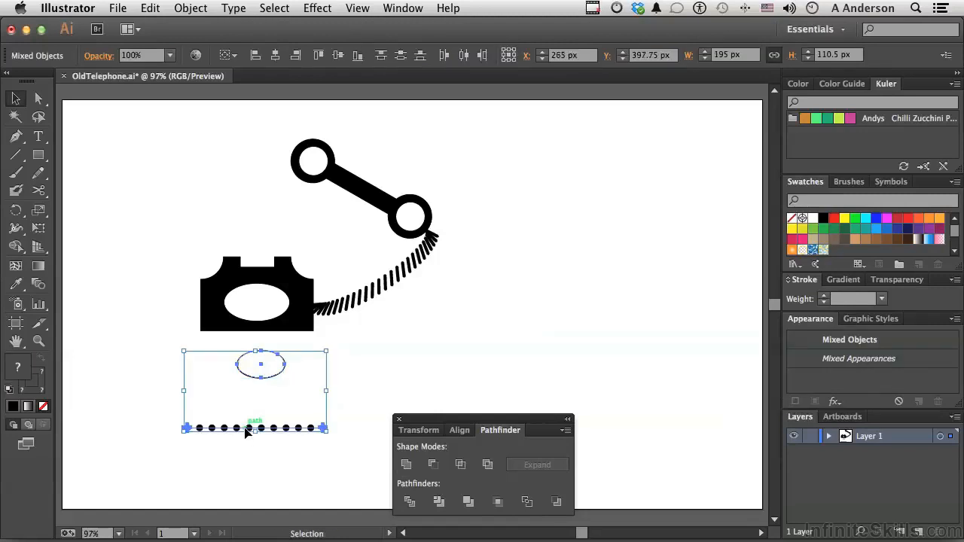
left_click(190, 9)
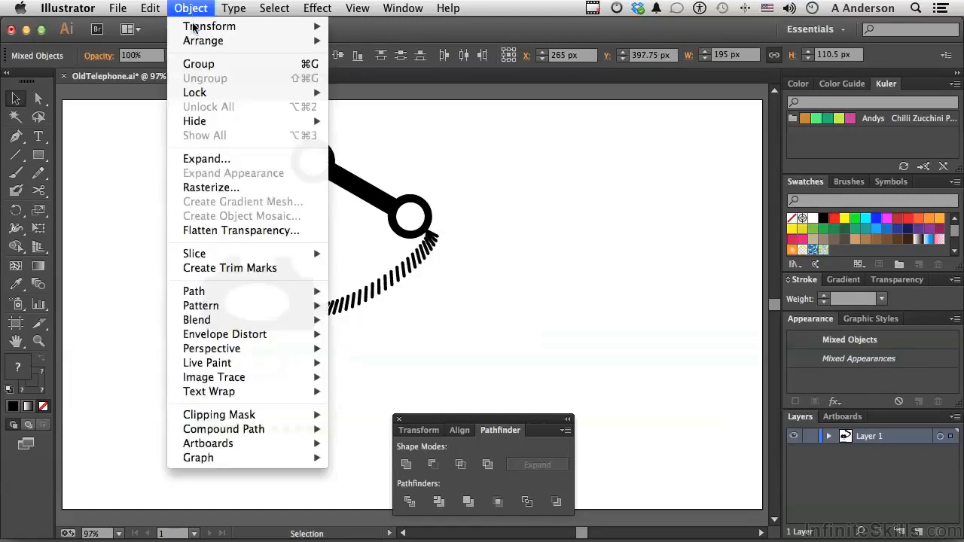
mouse_move(231, 325)
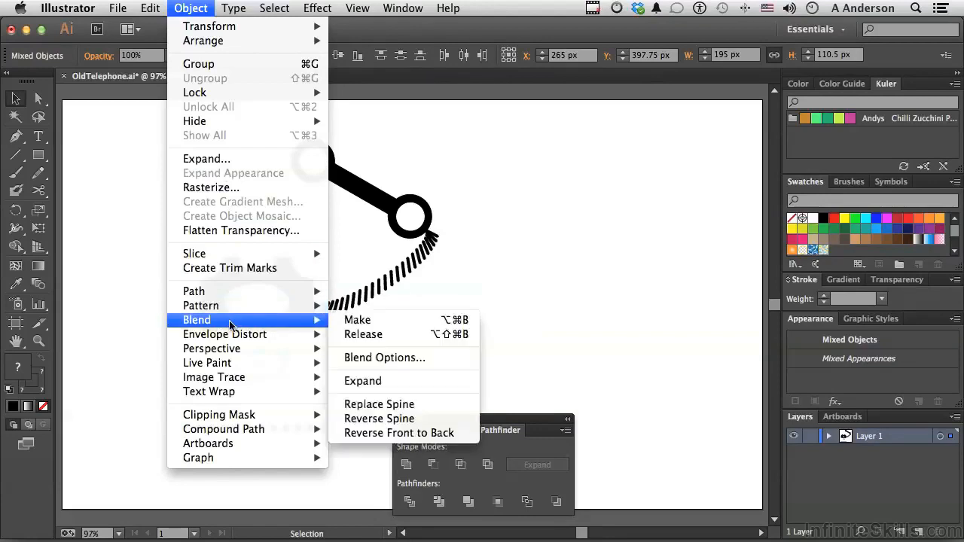
left_click(402, 407)
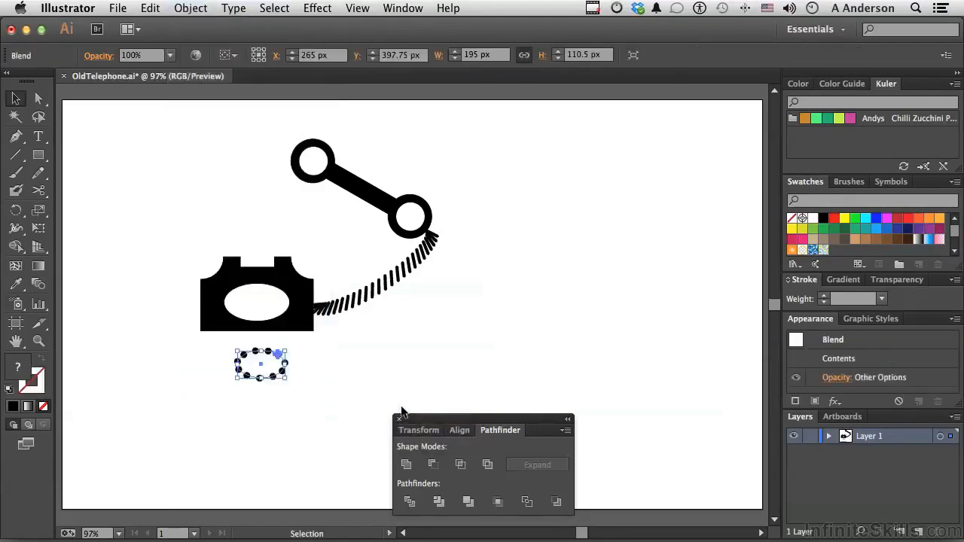
left_click(298, 427)
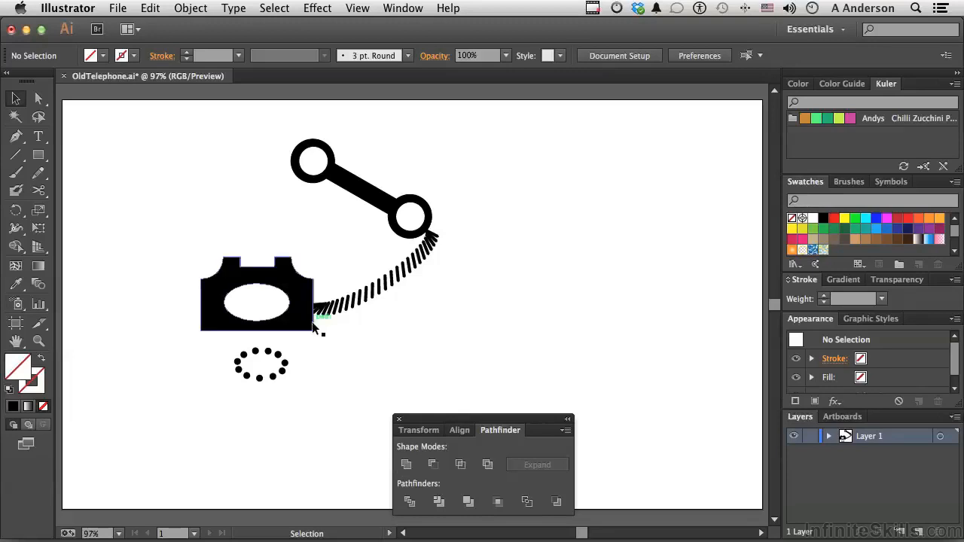
Move the ring of dots into the white oval dial opening of the telephone body and deselect it
left_click(273, 378)
left_click_drag(273, 382, 270, 320)
left_click(277, 381)
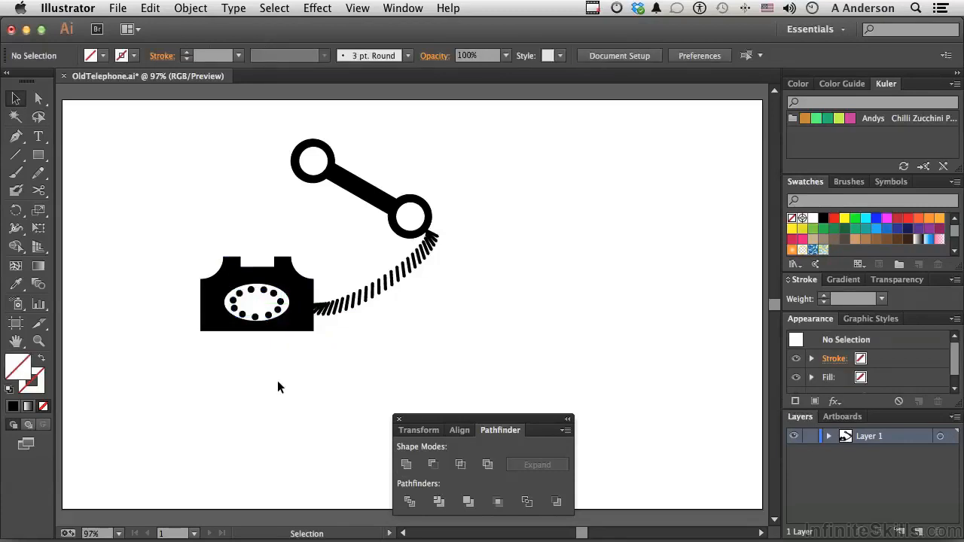